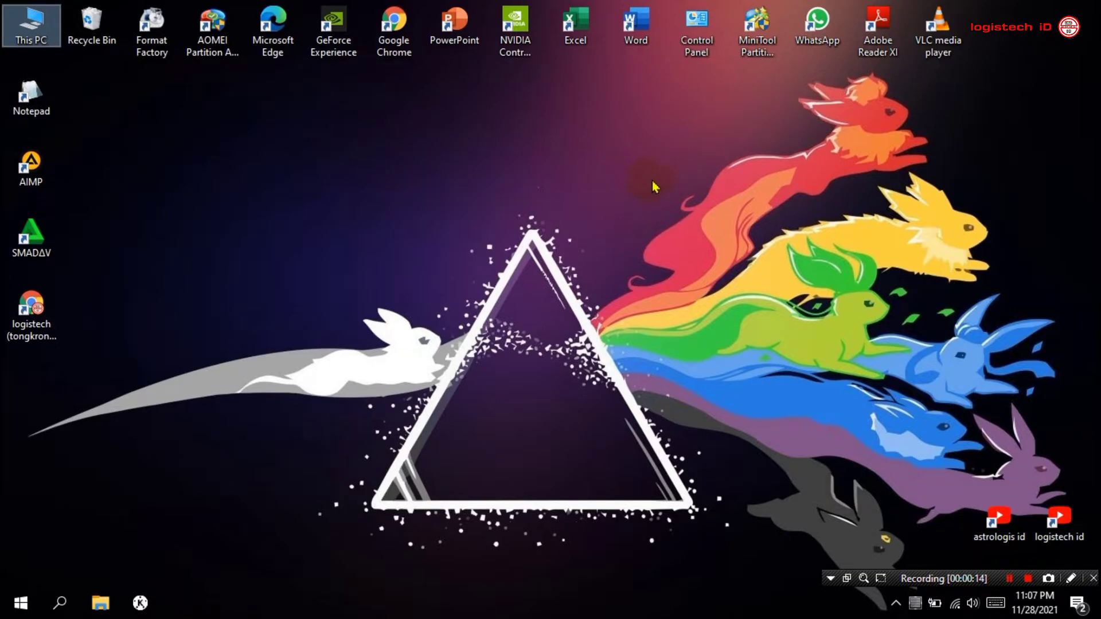
# - Move the WhatsApp shortcut inside the wallpaper's triangle and try to launch it, also as administrator
pyautogui.moveTo(814, 26); pyautogui.dragTo(518, 444)
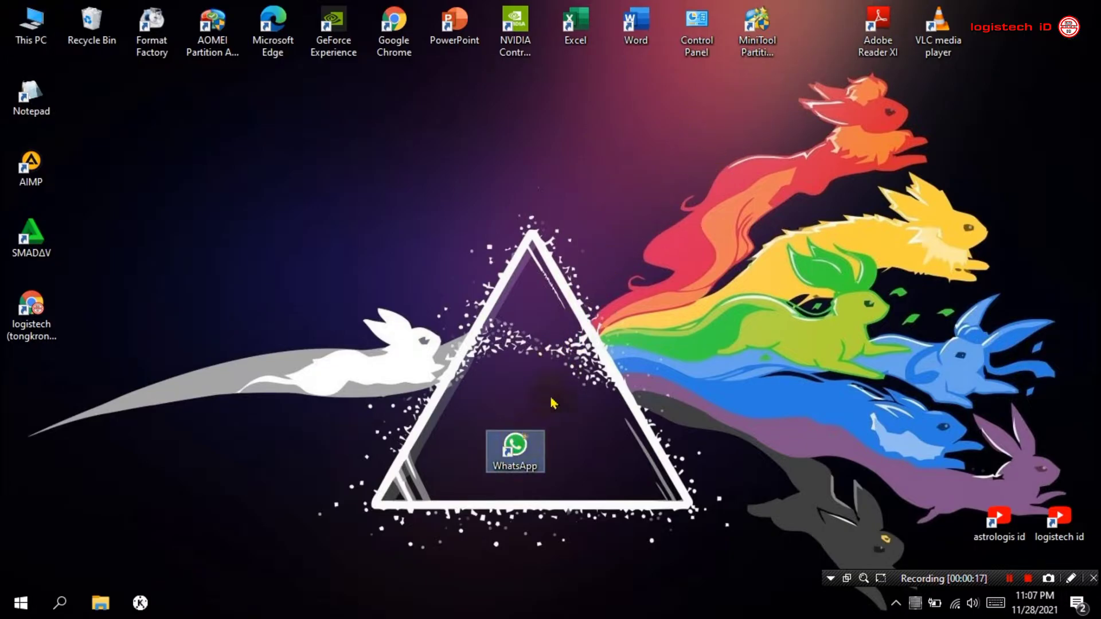
pyautogui.click(566, 502)
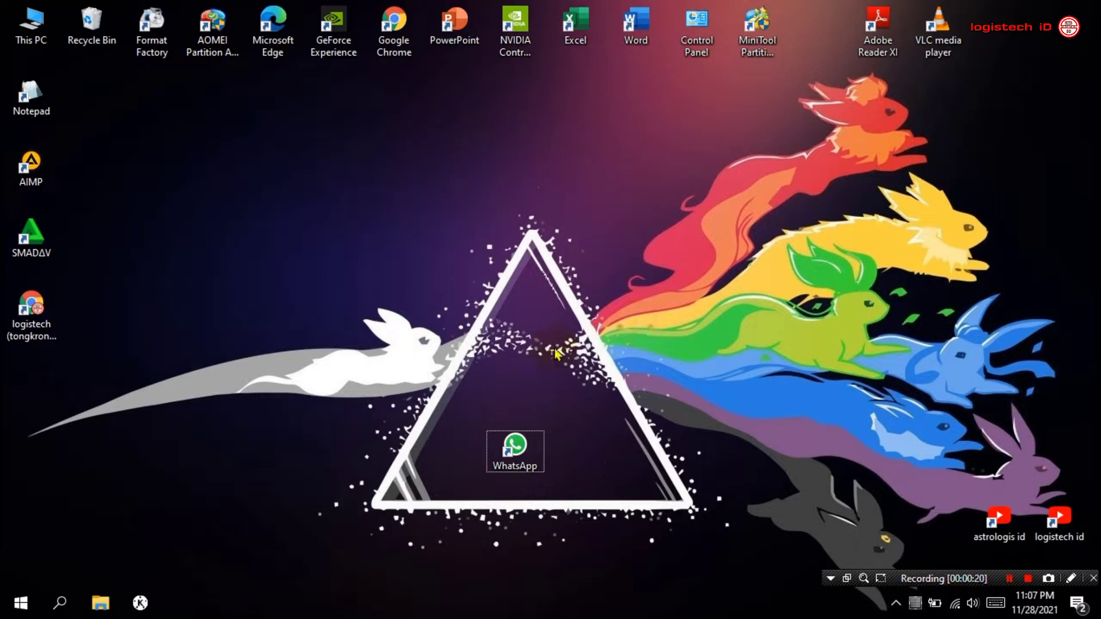
pyautogui.click(500, 455)
pyautogui.doubleClick(520, 452)
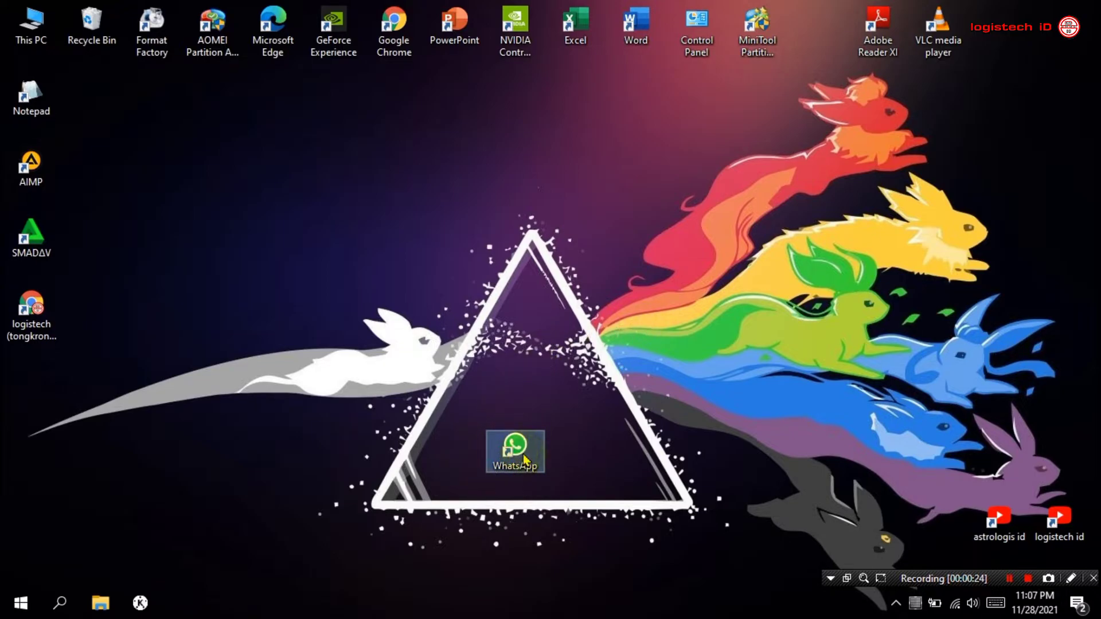
pyautogui.rightClick(521, 459)
pyautogui.click(612, 76)
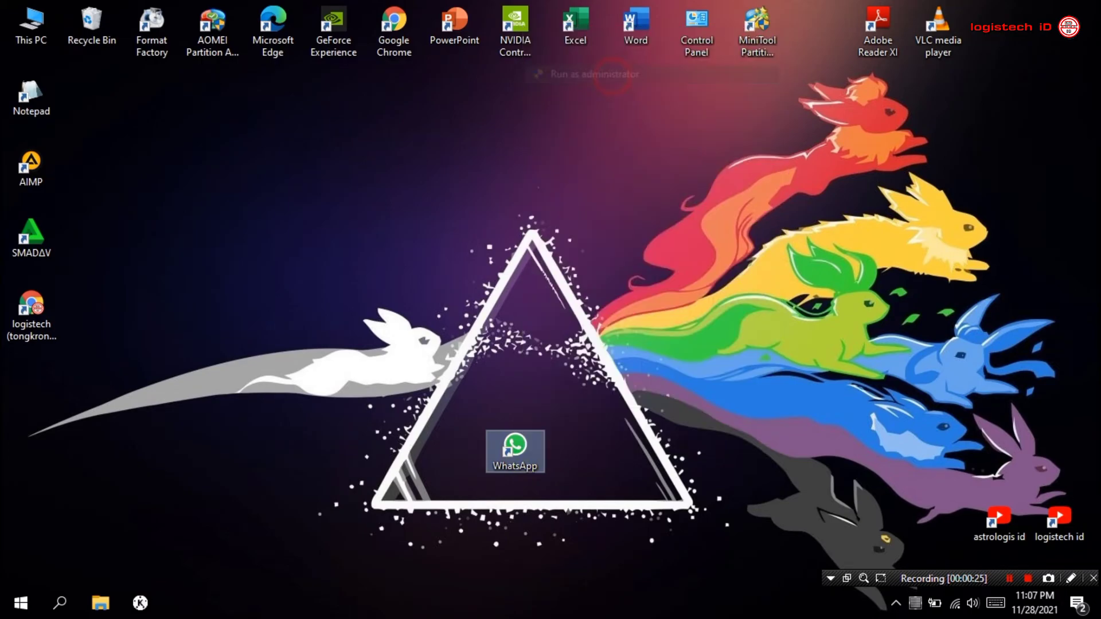
pyautogui.click(484, 424)
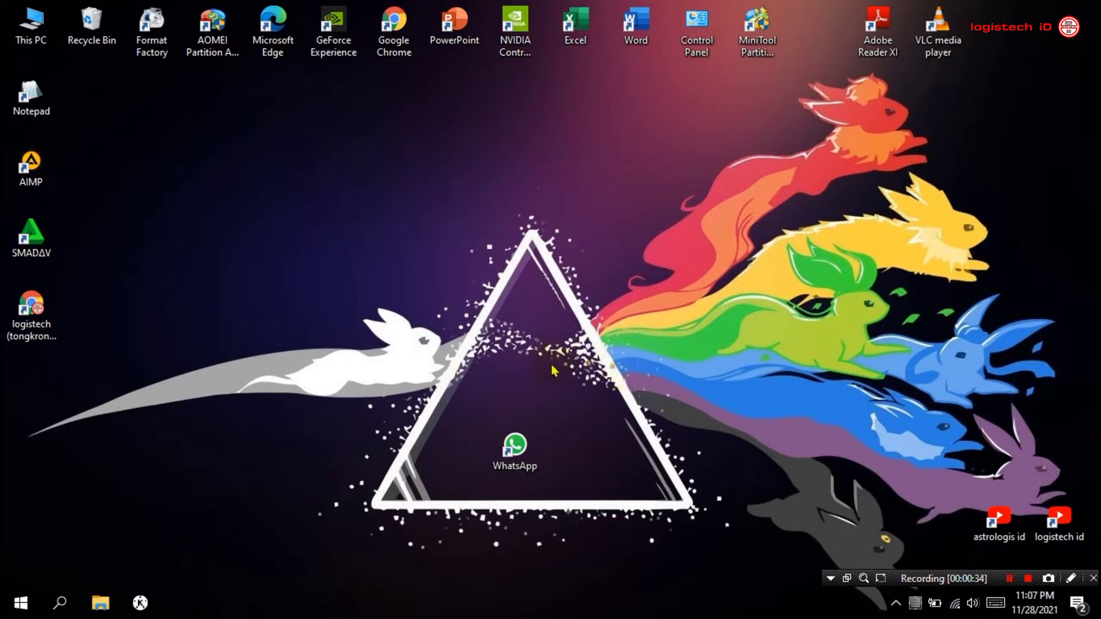
# - Return the WhatsApp shortcut to its place between MiniTool and Adobe Reader XI and try to launch it again
pyautogui.moveTo(514, 447); pyautogui.dragTo(818, 34)
pyautogui.rightClick(770, 138)
pyautogui.click(781, 177)
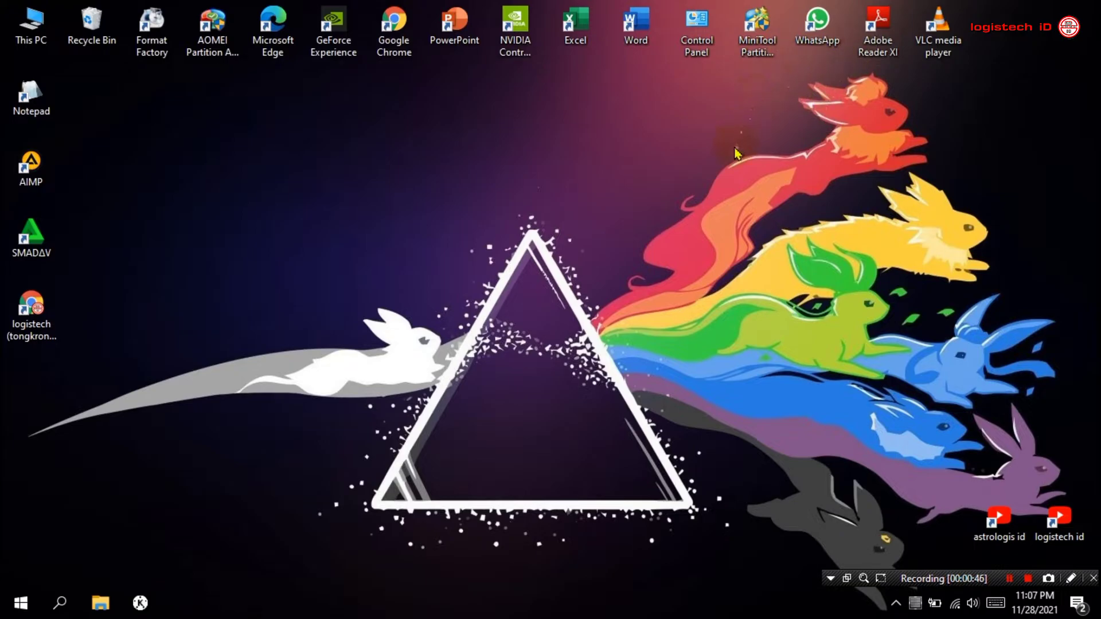
pyautogui.doubleClick(826, 28)
# - Troubleshoot the WhatsApp shortcut's compatibility with the recommended settings, test the program and save the settings
pyautogui.rightClick(829, 36)
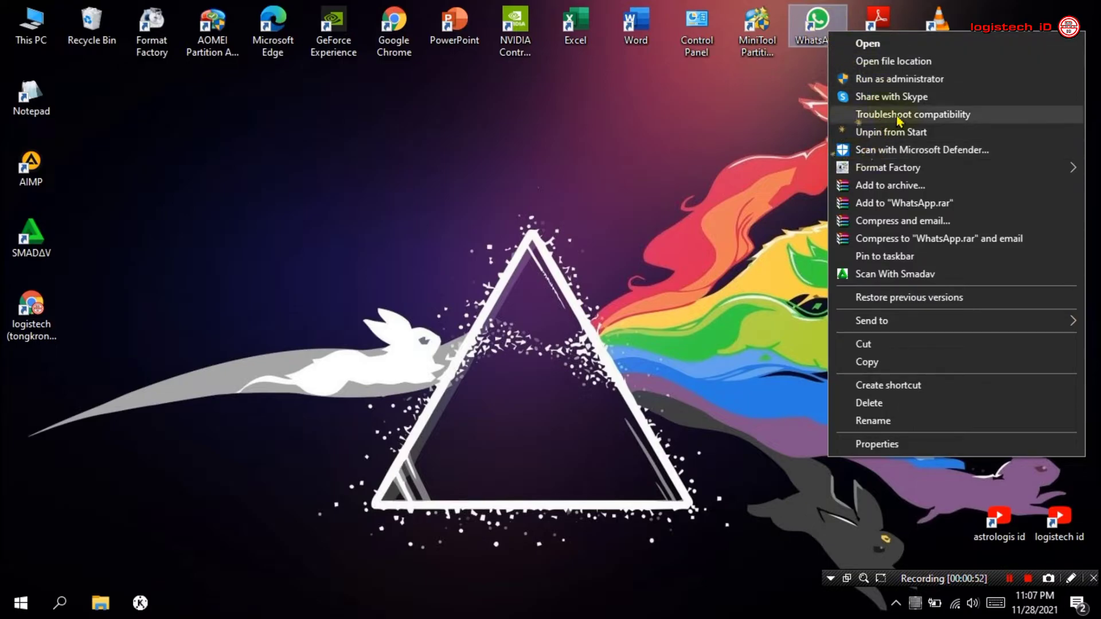
pyautogui.click(967, 115)
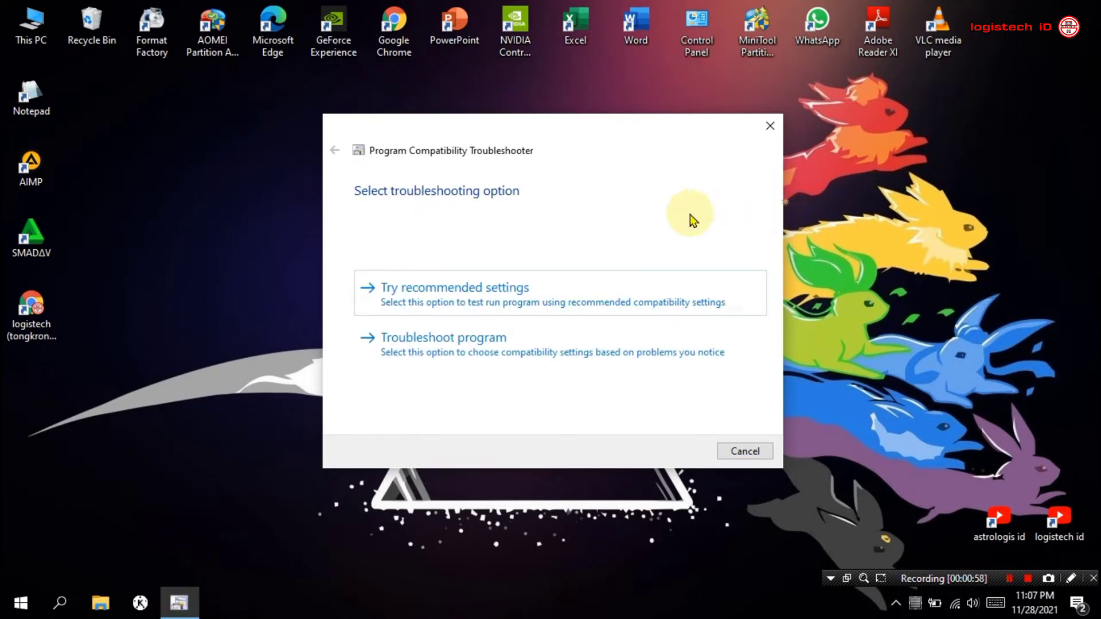
pyautogui.click(444, 302)
pyautogui.click(444, 300)
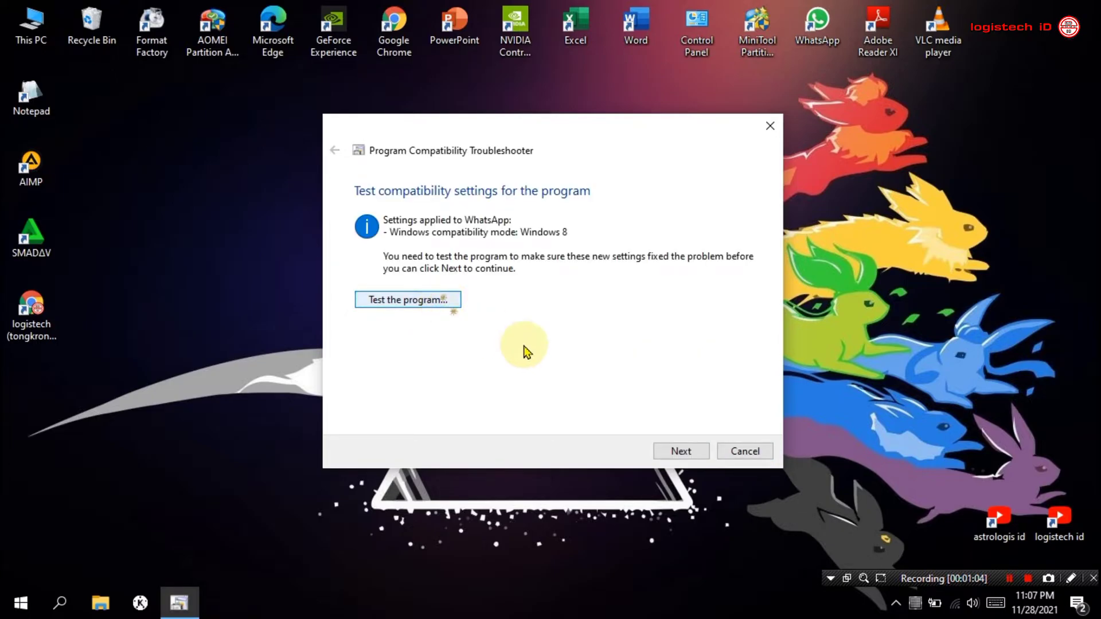
pyautogui.click(690, 452)
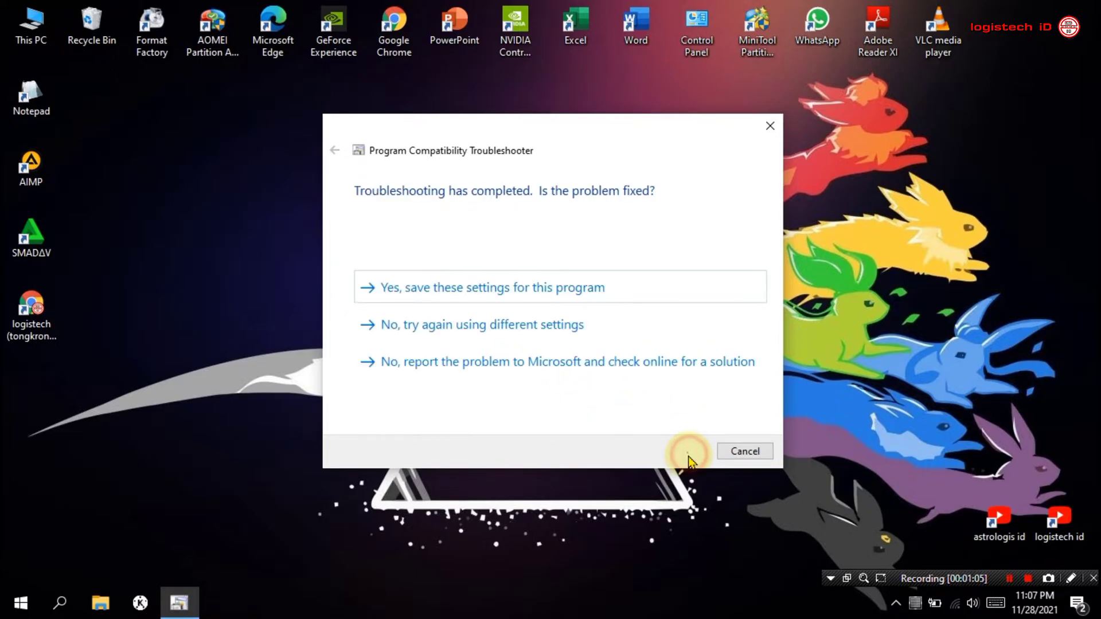
pyautogui.click(549, 292)
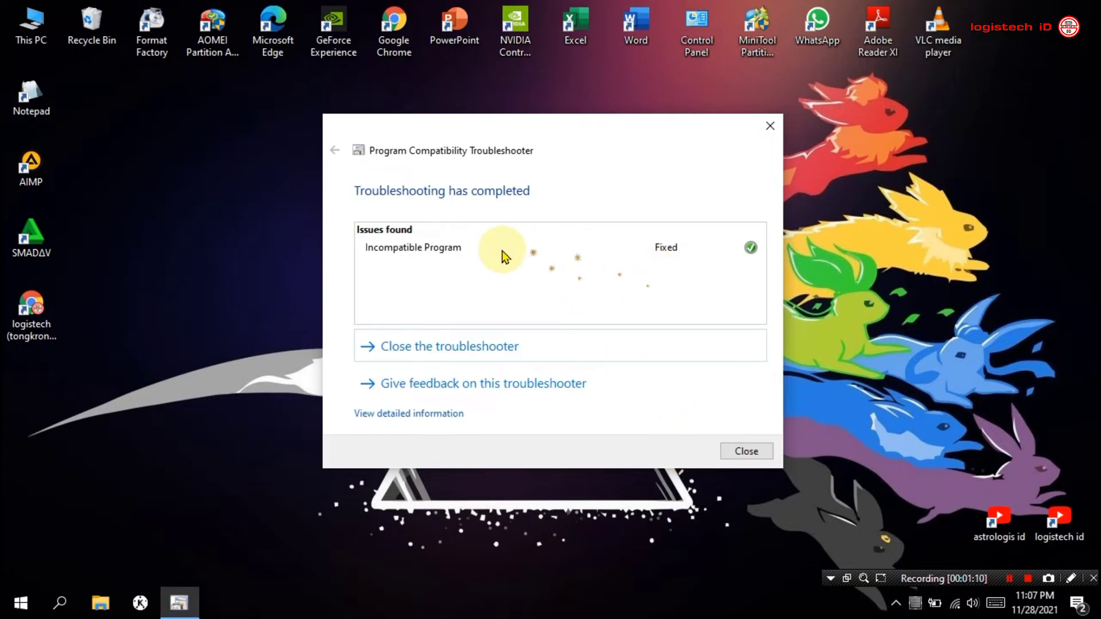
pyautogui.click(745, 452)
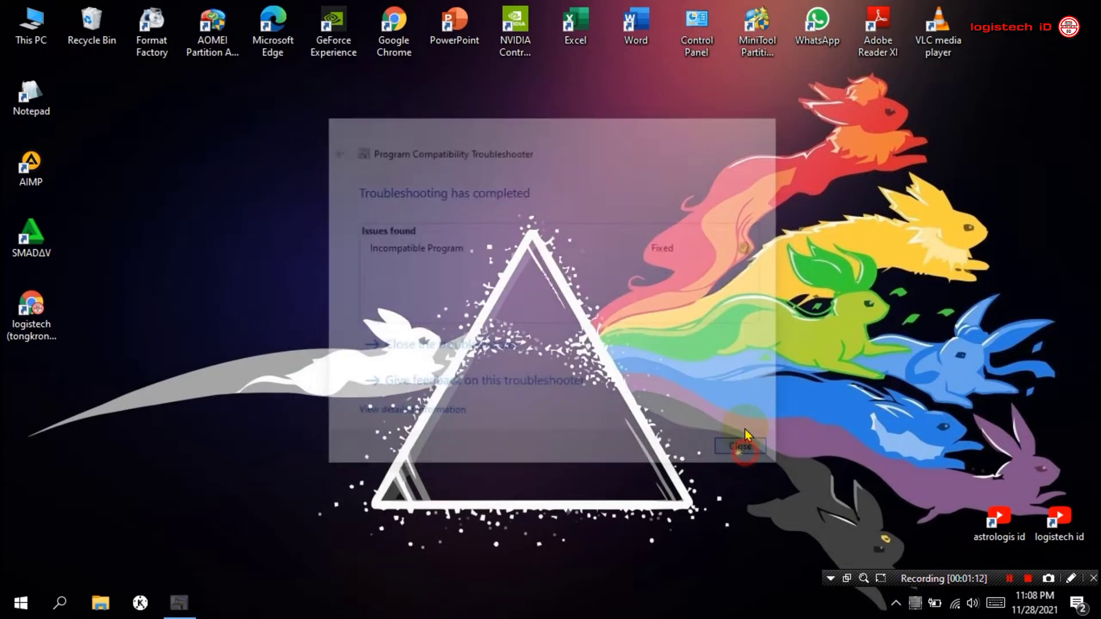
# - Turn off compatibility mode in the WhatsApp shortcut's properties and save the change
pyautogui.click(814, 42)
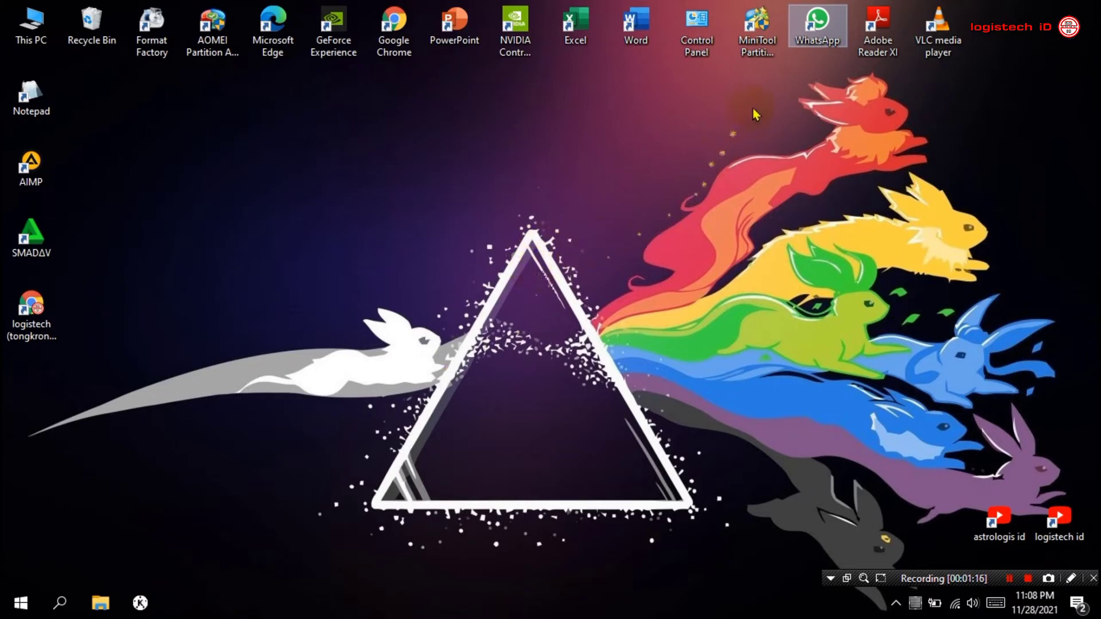
pyautogui.rightClick(816, 40)
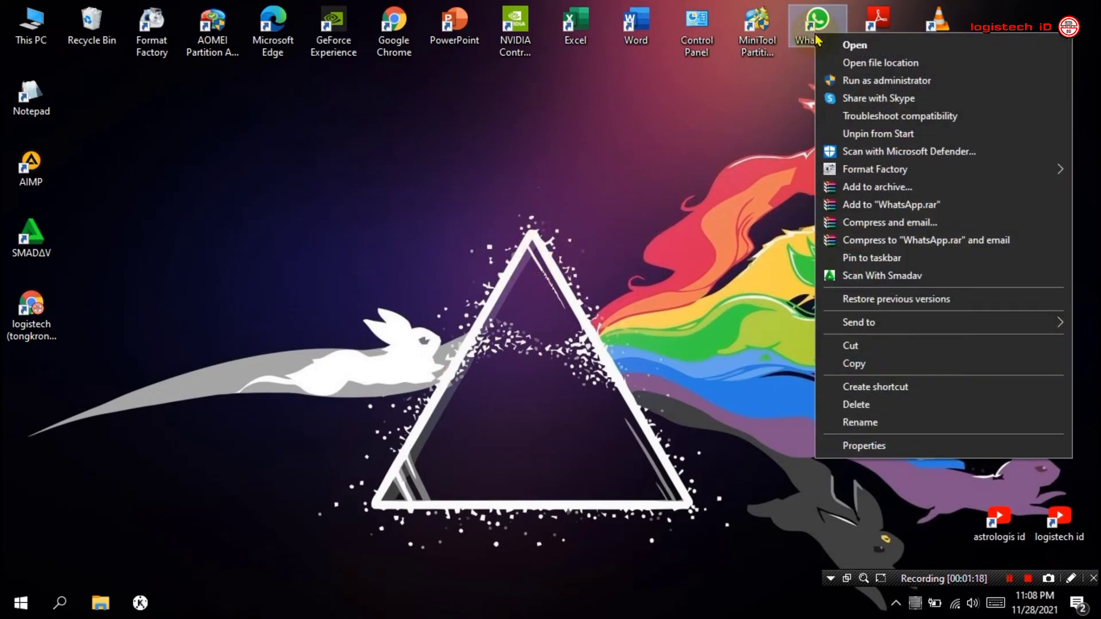
pyautogui.click(866, 446)
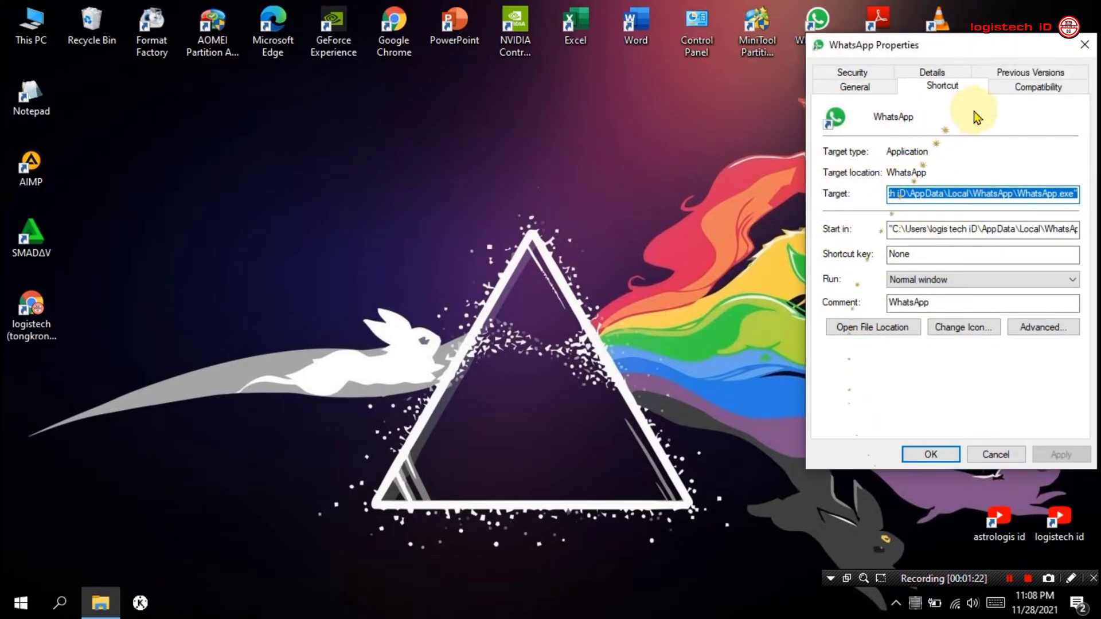
pyautogui.click(1020, 87)
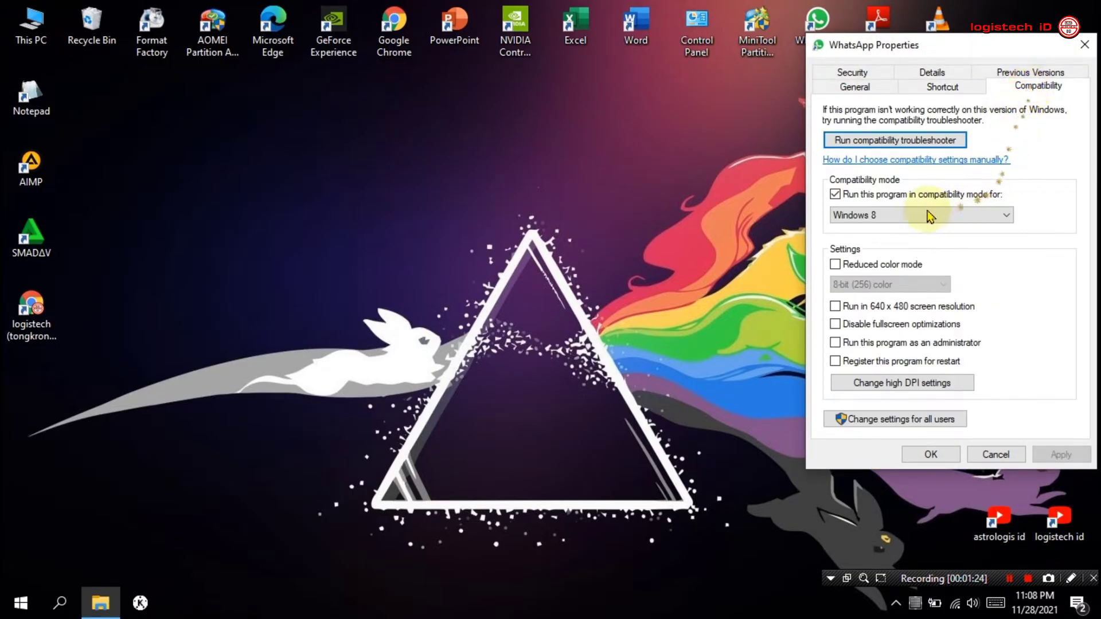
pyautogui.click(835, 195)
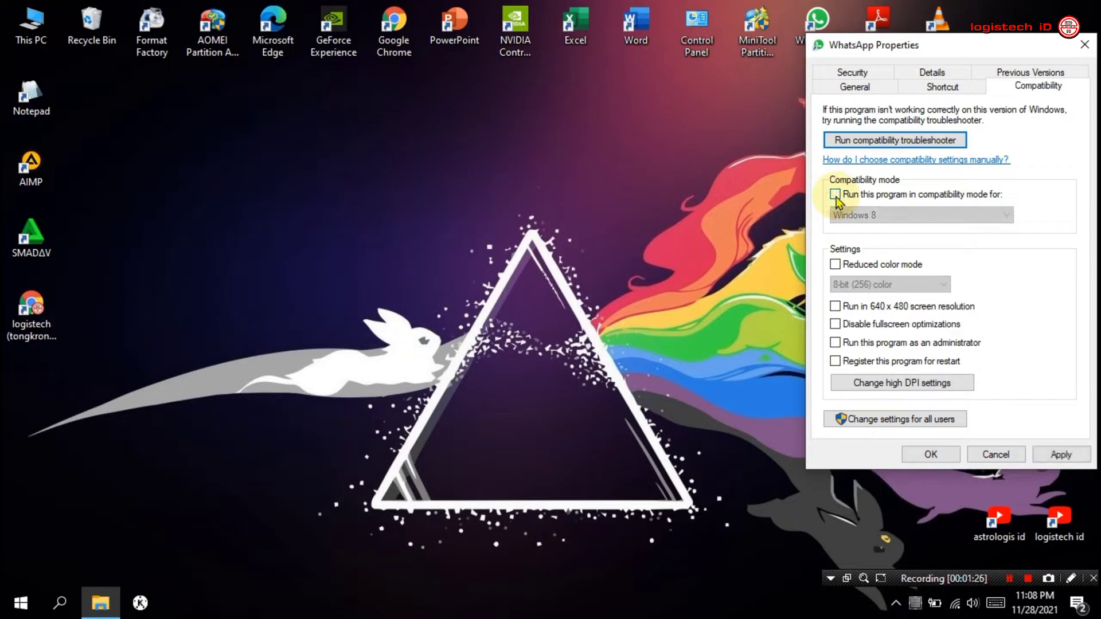
pyautogui.click(930, 456)
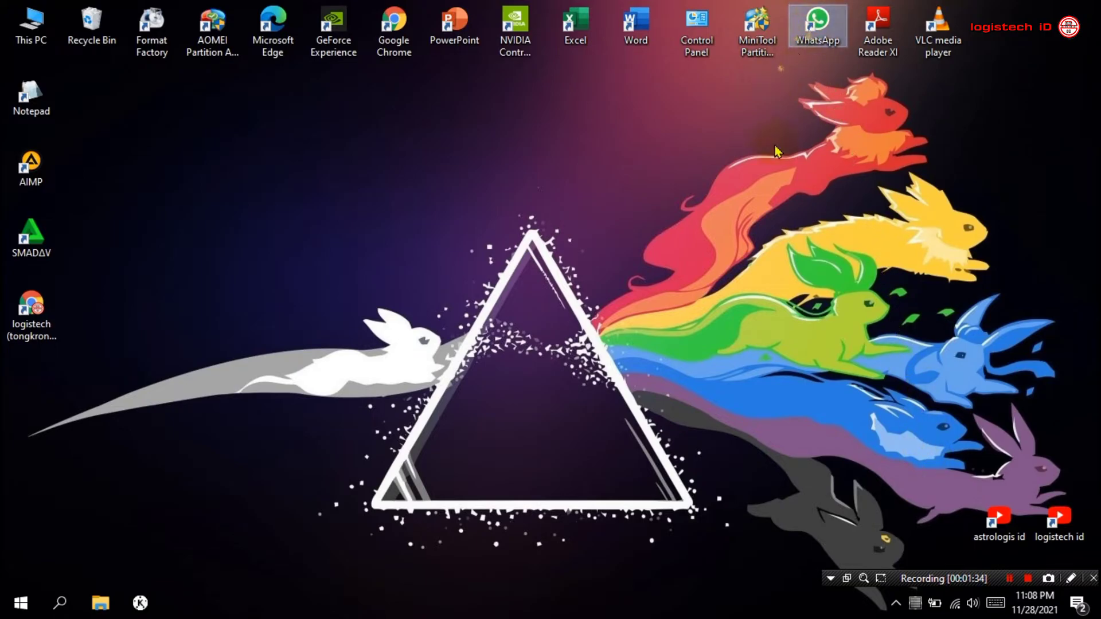
# - Move the WhatsApp shortcut back inside the wallpaper's triangle and try to open it once more
pyautogui.moveTo(814, 28); pyautogui.dragTo(517, 467)
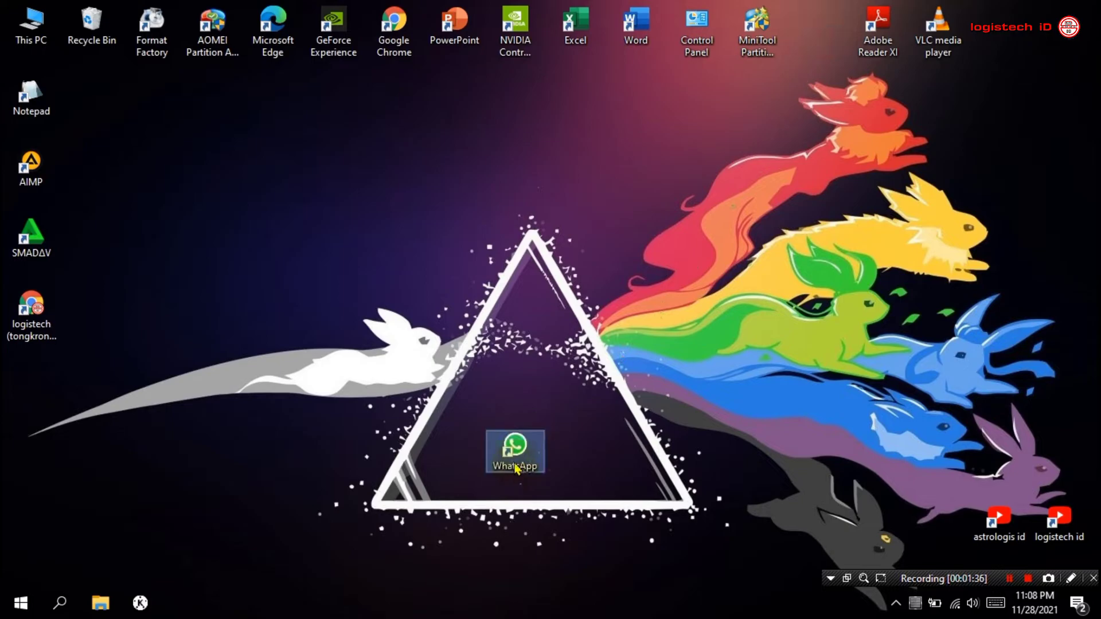
pyautogui.rightClick(515, 457)
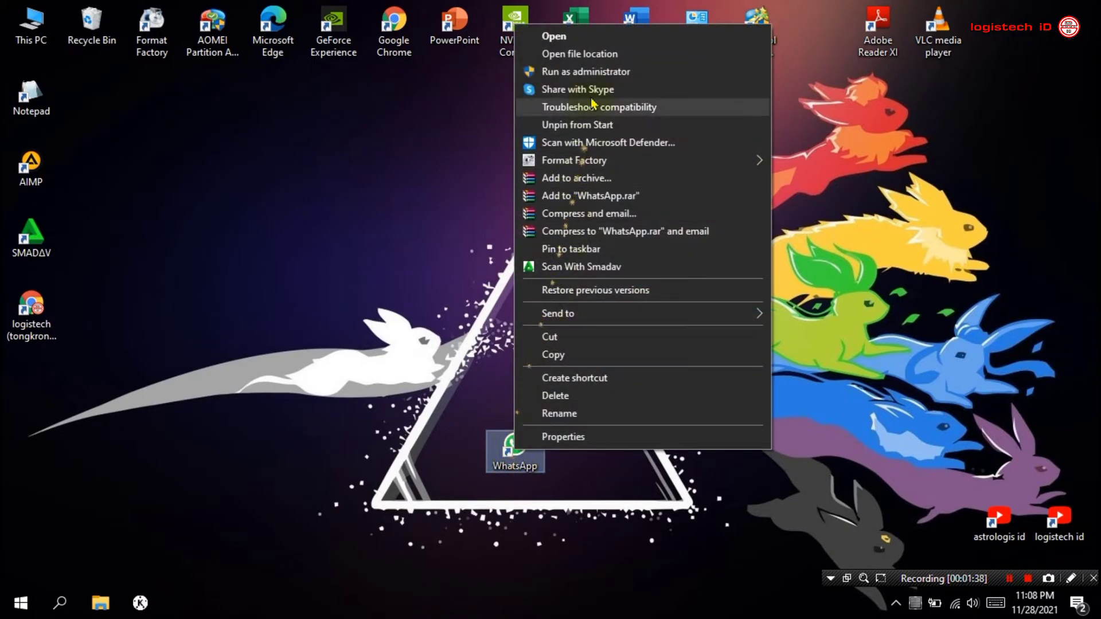
pyautogui.click(582, 38)
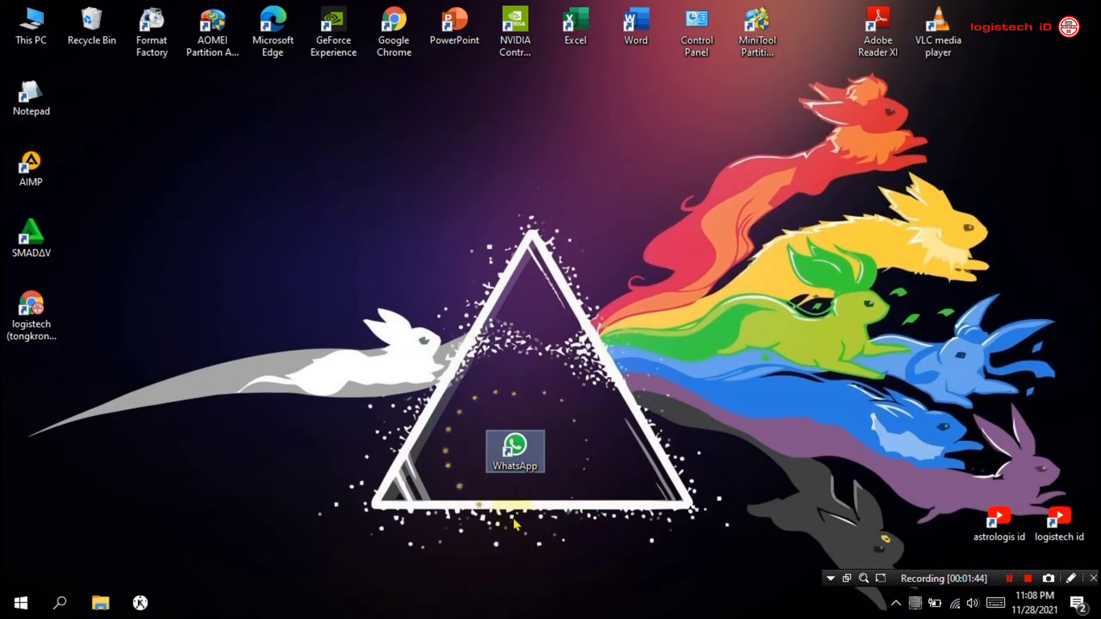
pyautogui.click(616, 438)
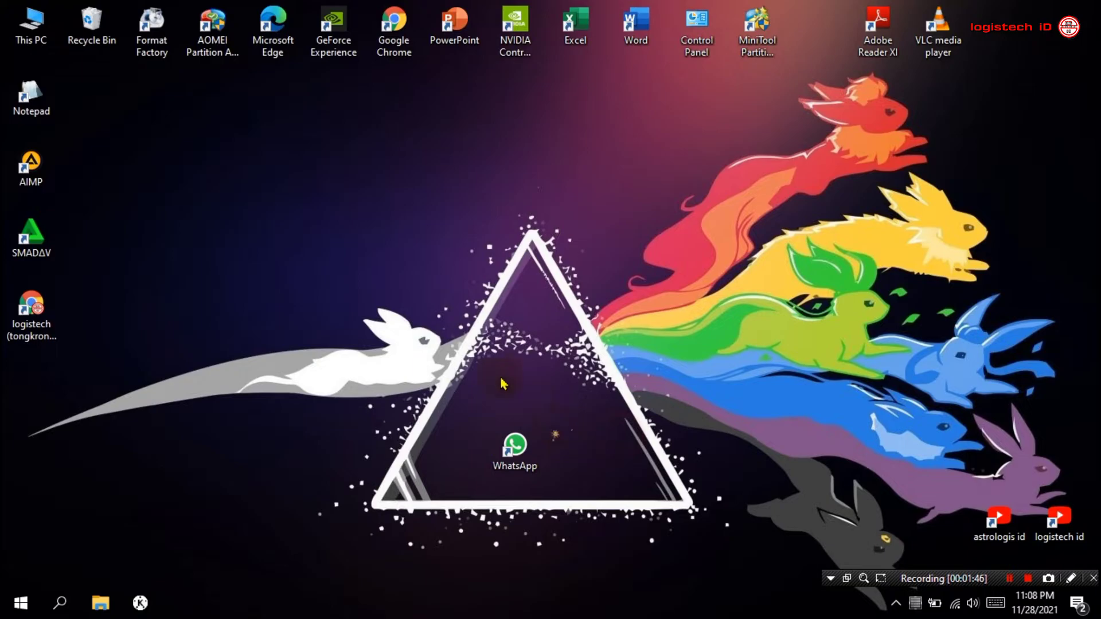
# - Check the network connections, then switch to Google Chrome with the astrologis id profile
pyautogui.click(954, 603)
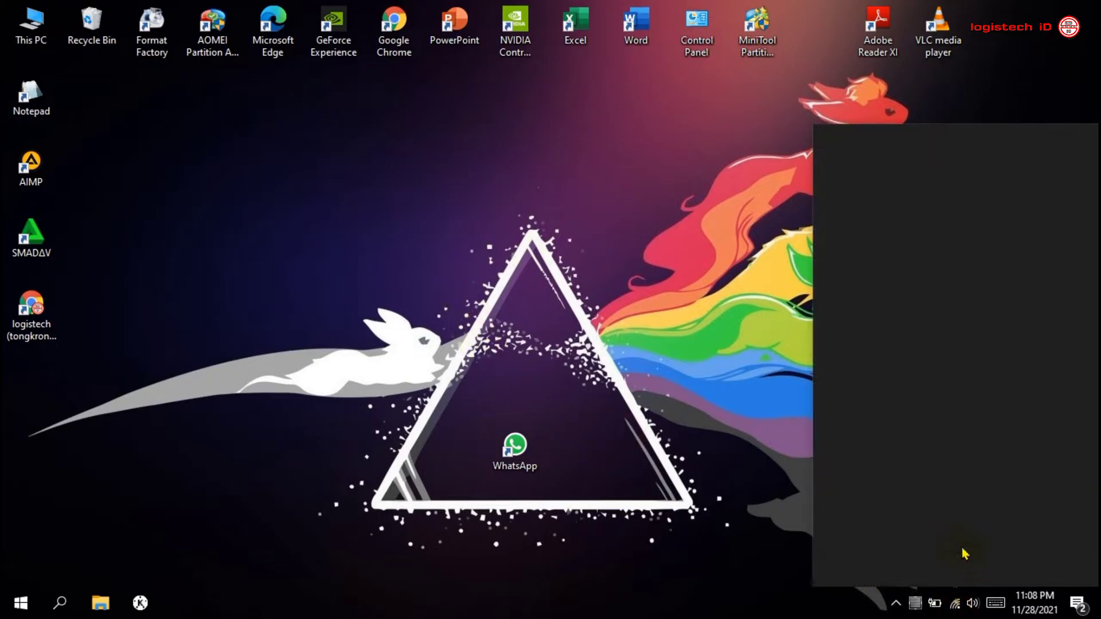
pyautogui.click(602, 262)
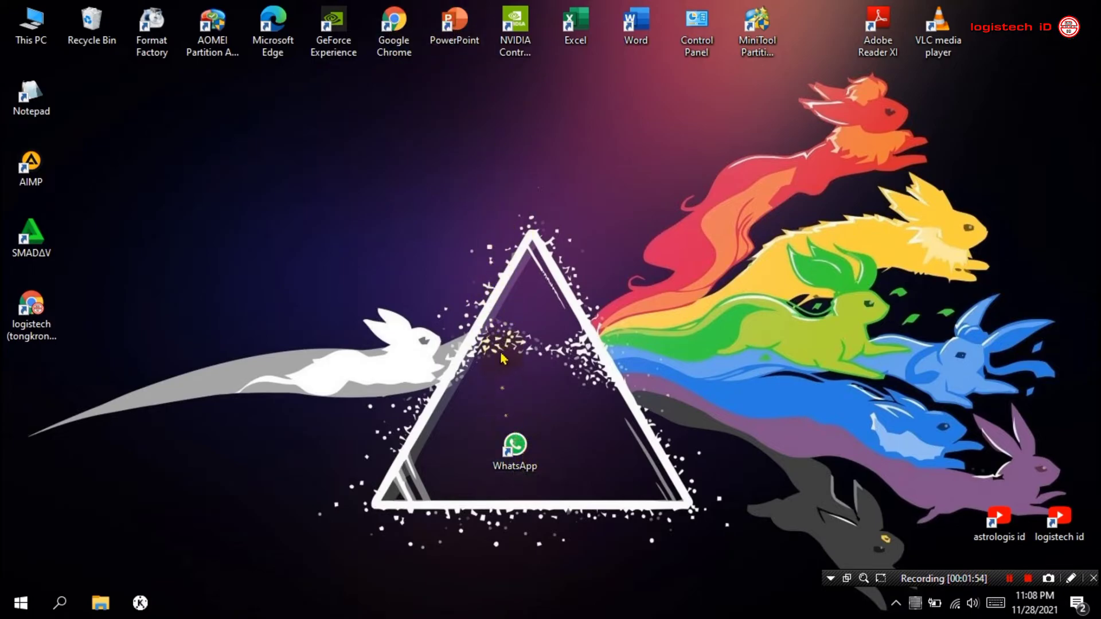
pyautogui.doubleClick(399, 43)
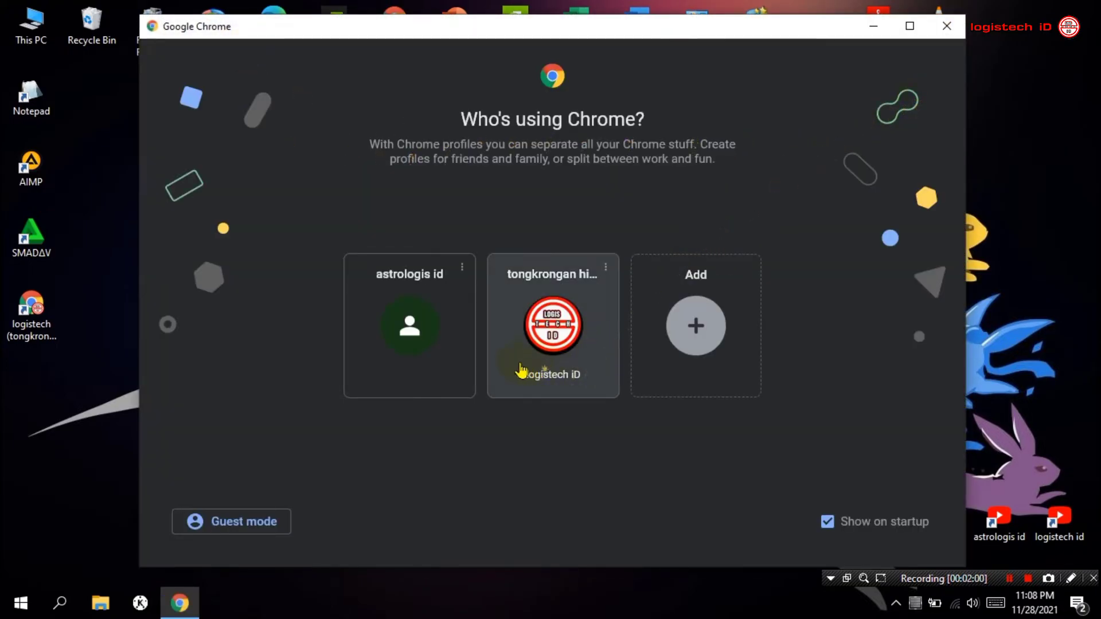
pyautogui.click(437, 361)
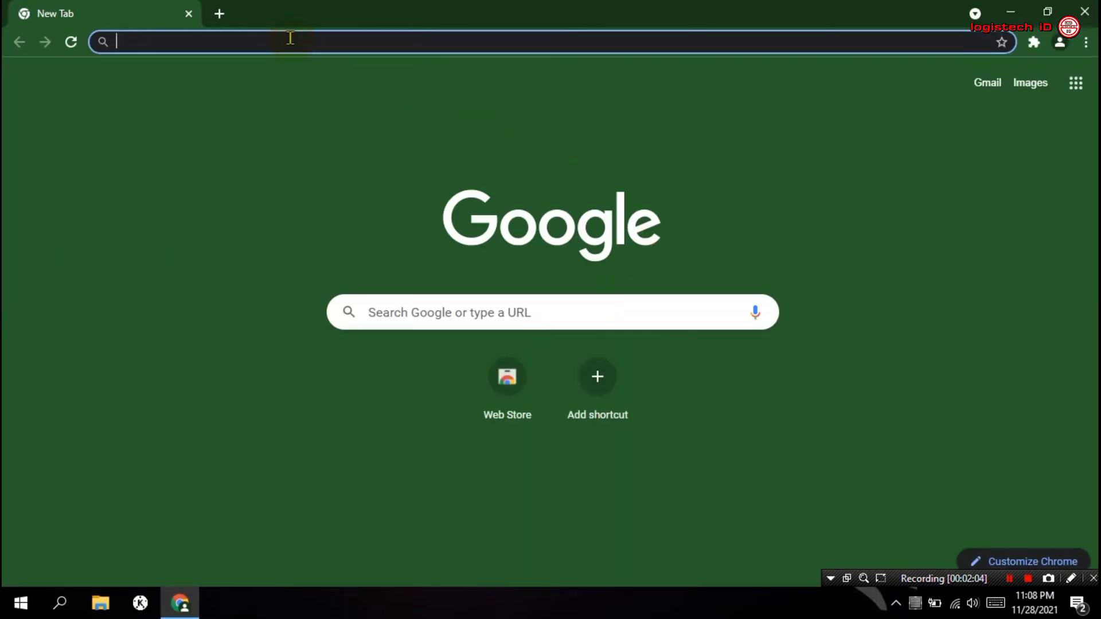
# - Search the web for "whatsapp download" and open the whatsapp.com result "Mac or Windows PC - WhatsApp"
pyautogui.write('whatsa')
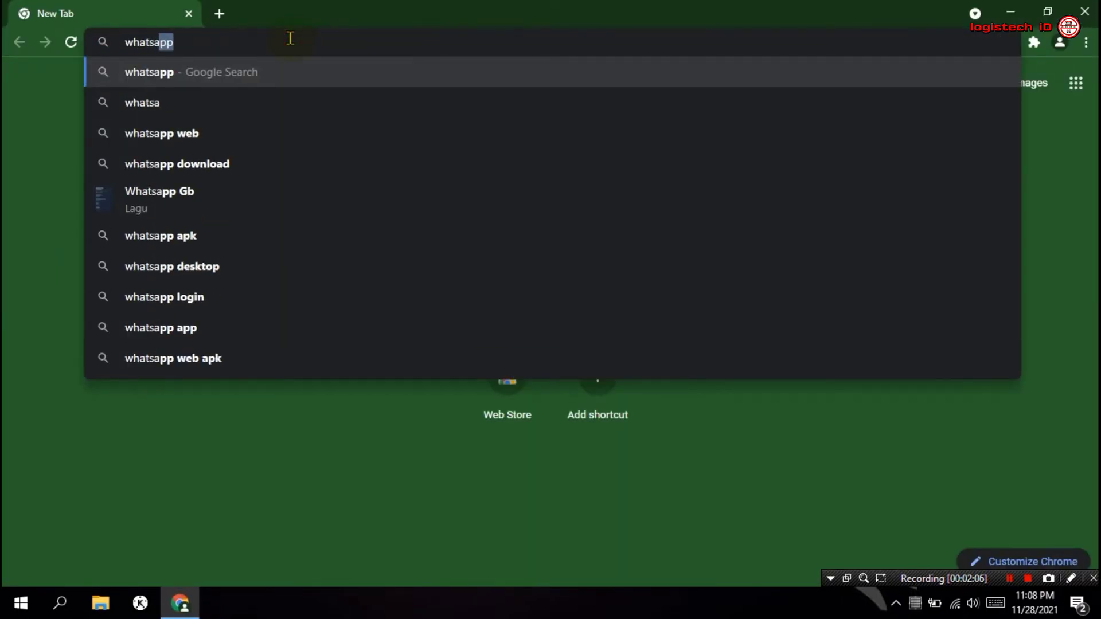
pyautogui.write('pp')
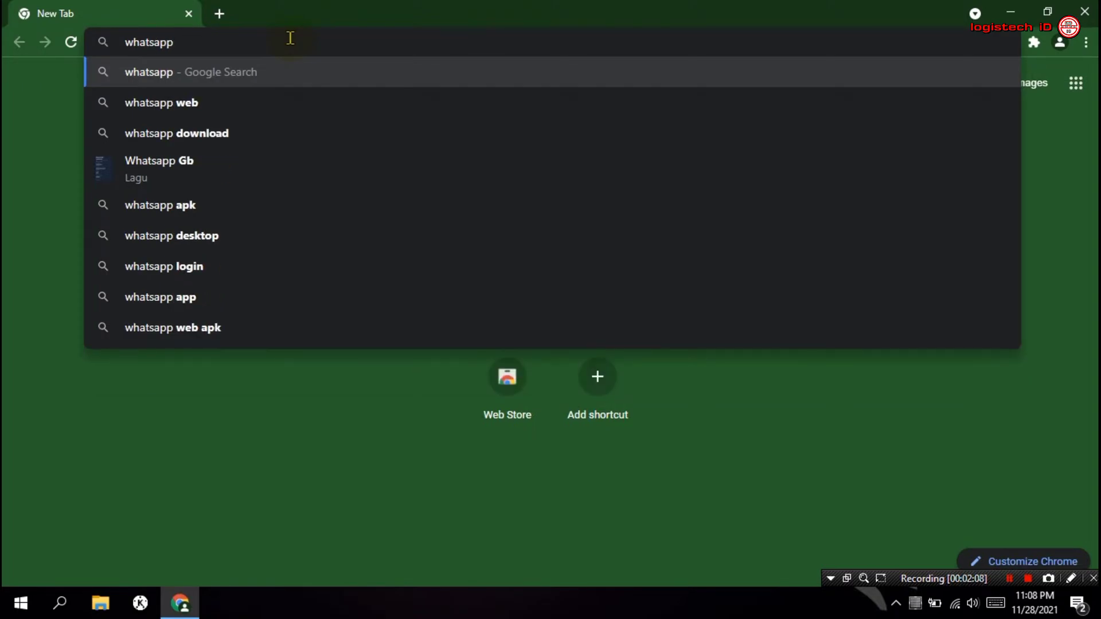
pyautogui.click(227, 133)
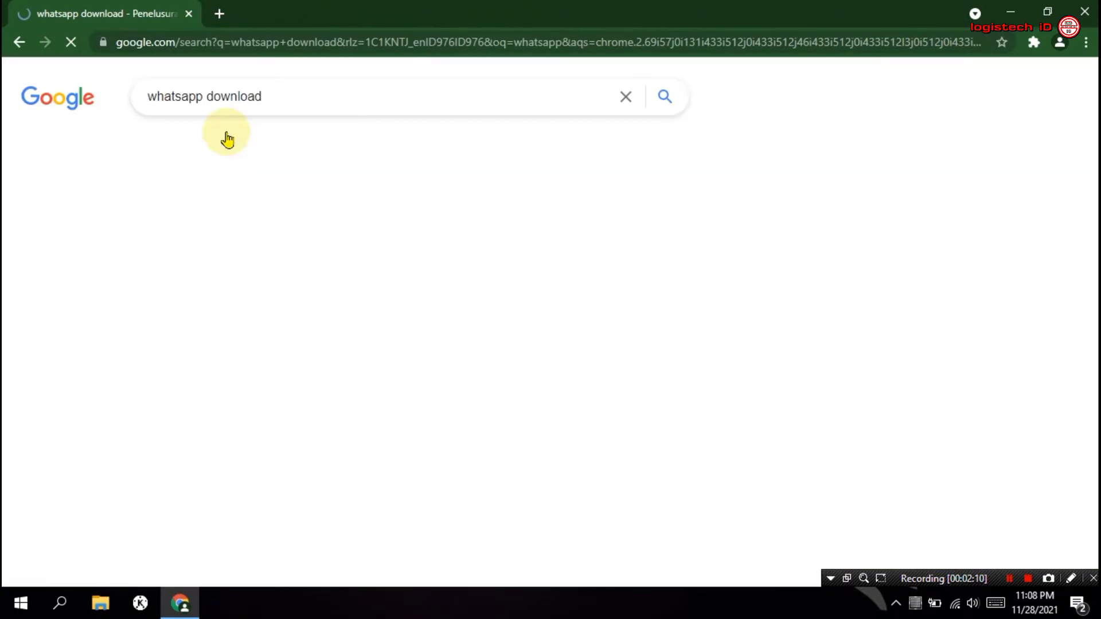
pyautogui.scroll(-1, 390, 318)
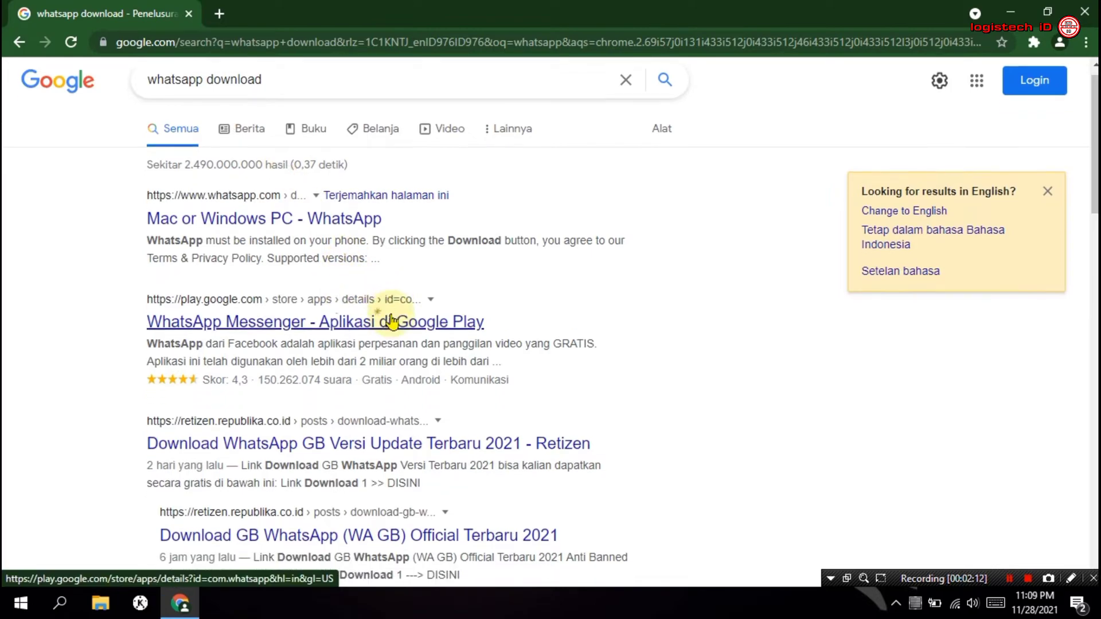
pyautogui.scroll(1, 389, 318)
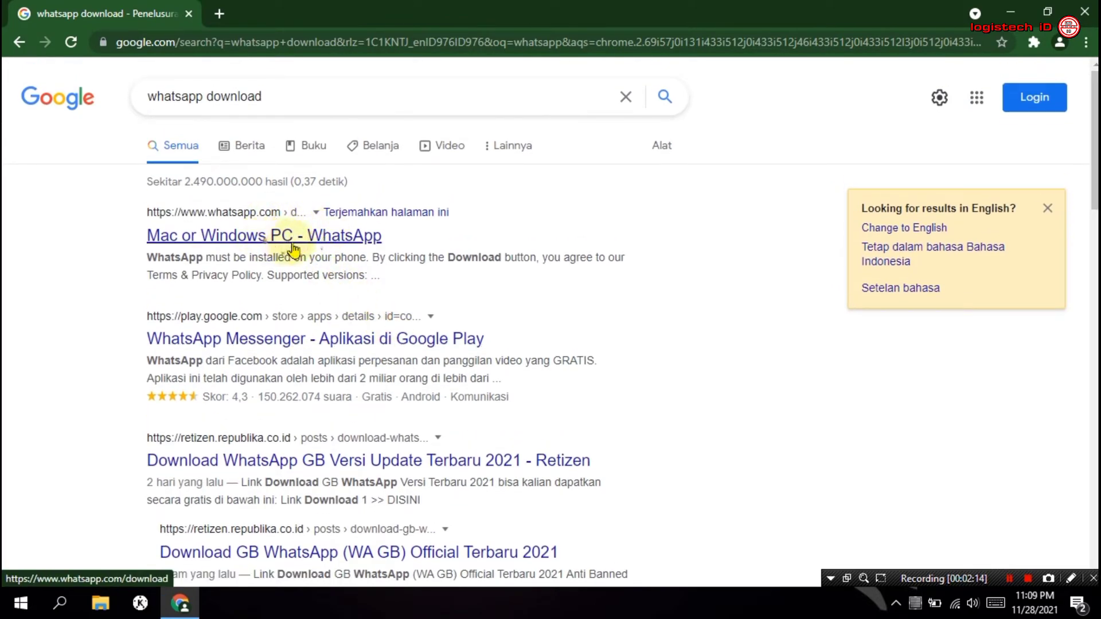
pyautogui.click(276, 240)
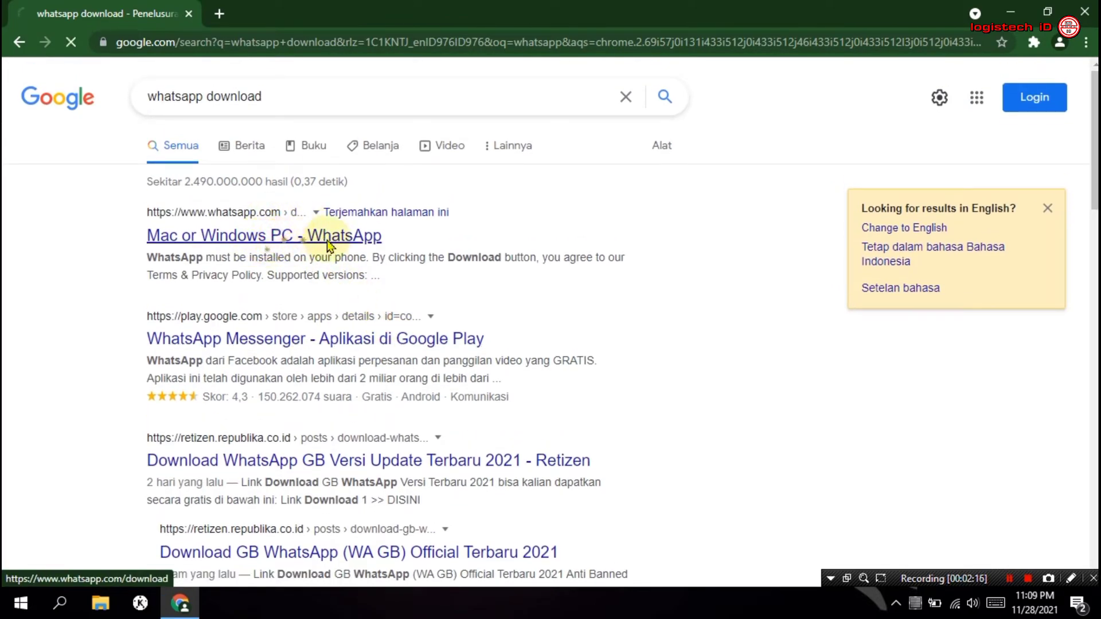
# - Download the WhatsApp installer for Windows from the whatsapp.com download page
pyautogui.scroll(-4, 531, 294)
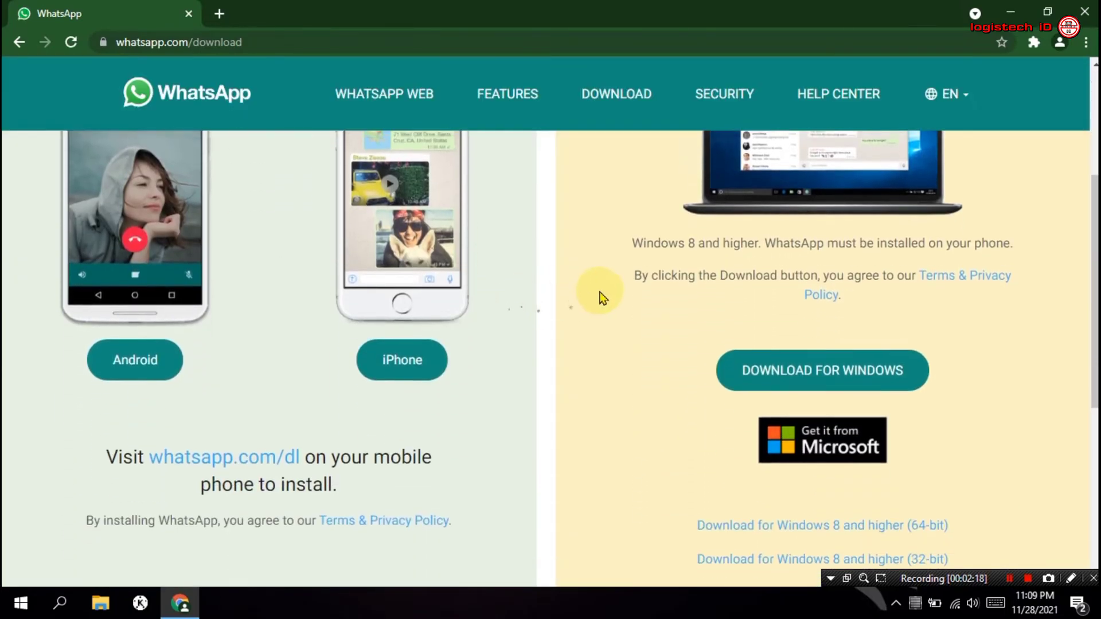
pyautogui.scroll(-2, 600, 295)
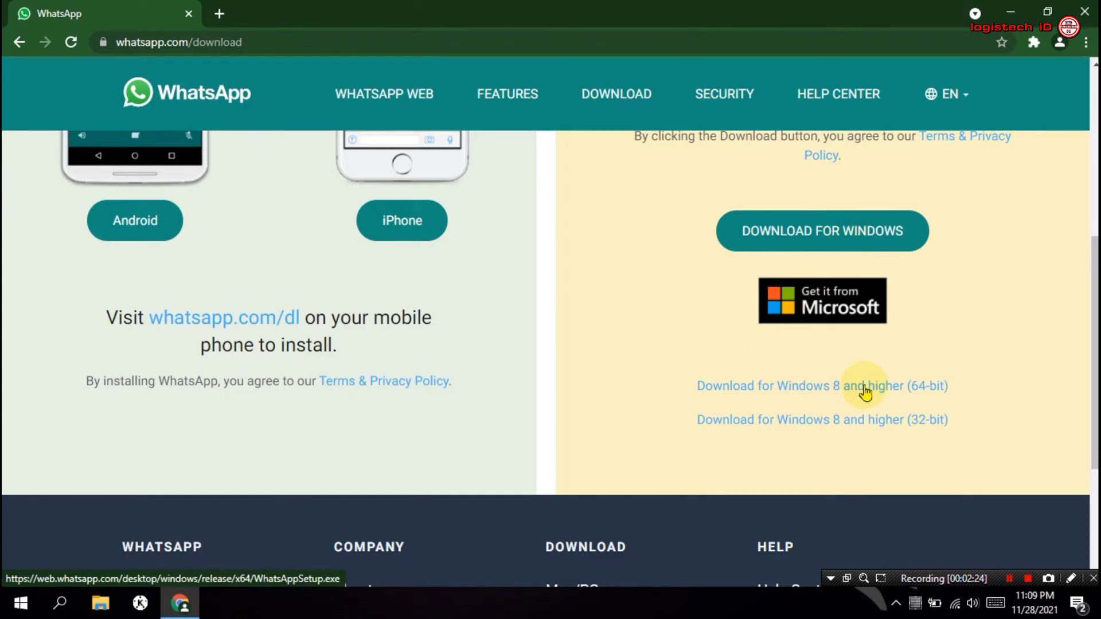
pyautogui.click(827, 245)
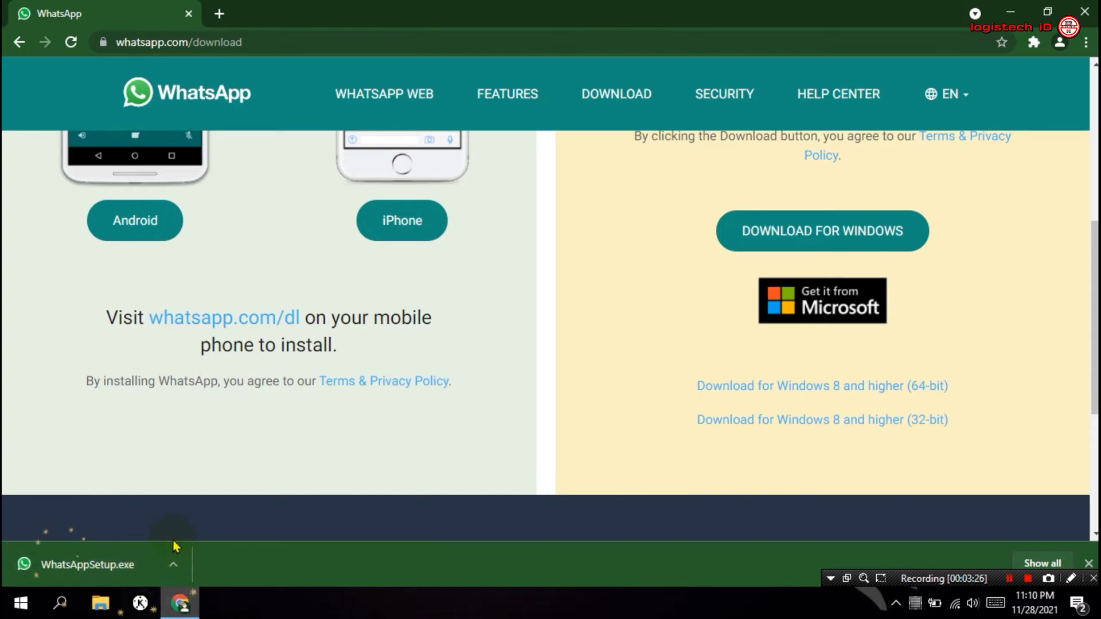
# - Close the browser and open the Downloads folder in File Explorer
pyautogui.click(146, 555)
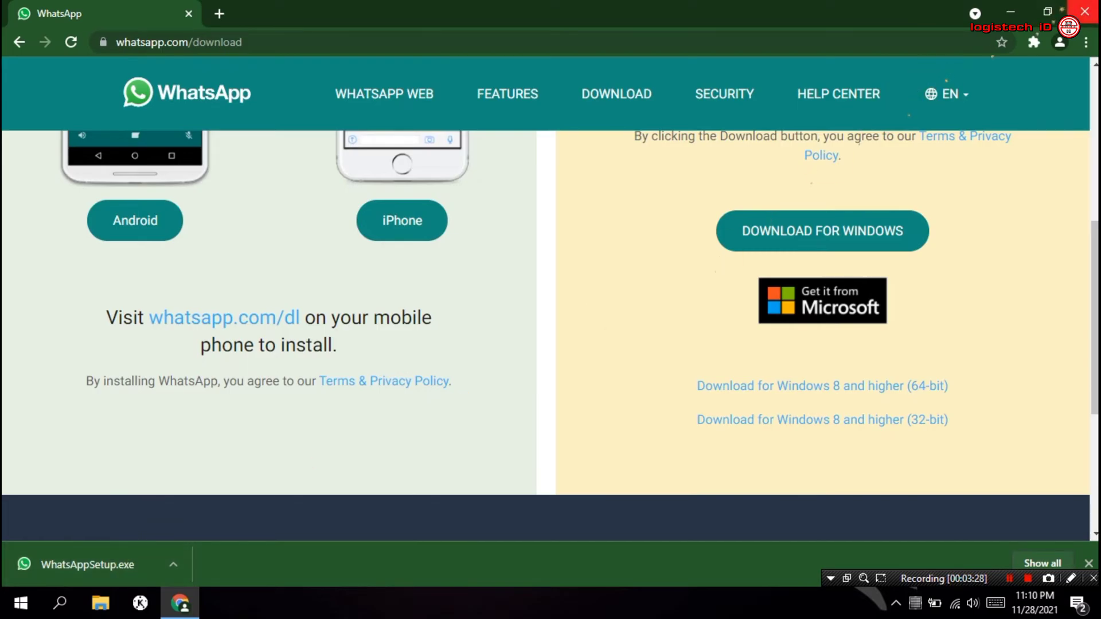
pyautogui.click(1084, 12)
pyautogui.click(96, 606)
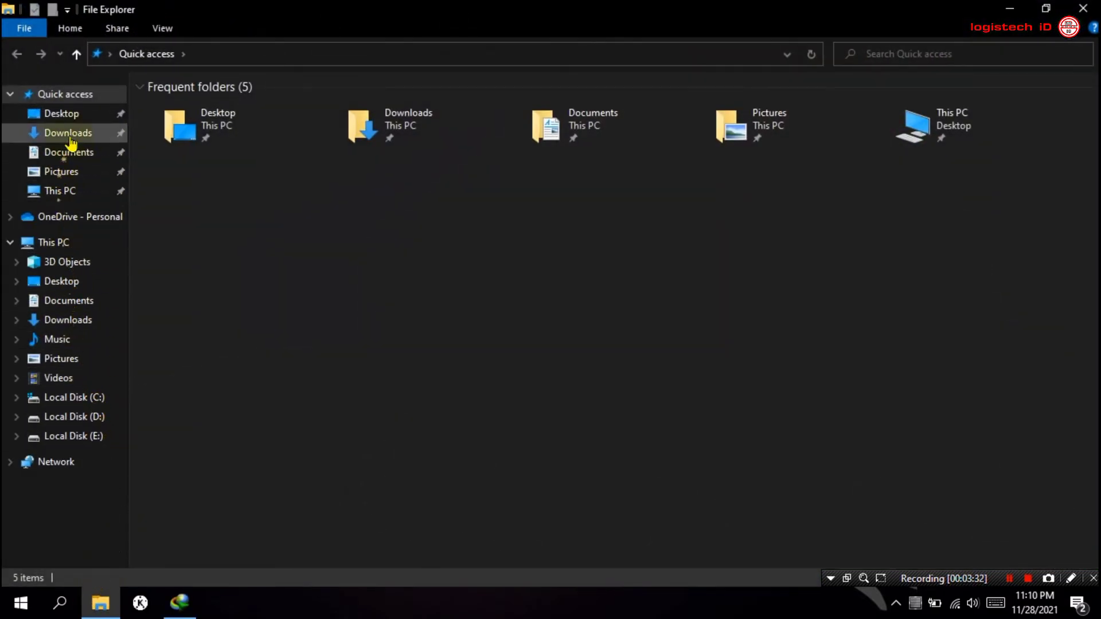
pyautogui.click(67, 133)
# - Run the WhatsAppSetup installer, closing the Downloads window and cancelling the download manager's update notice
pyautogui.click(177, 105)
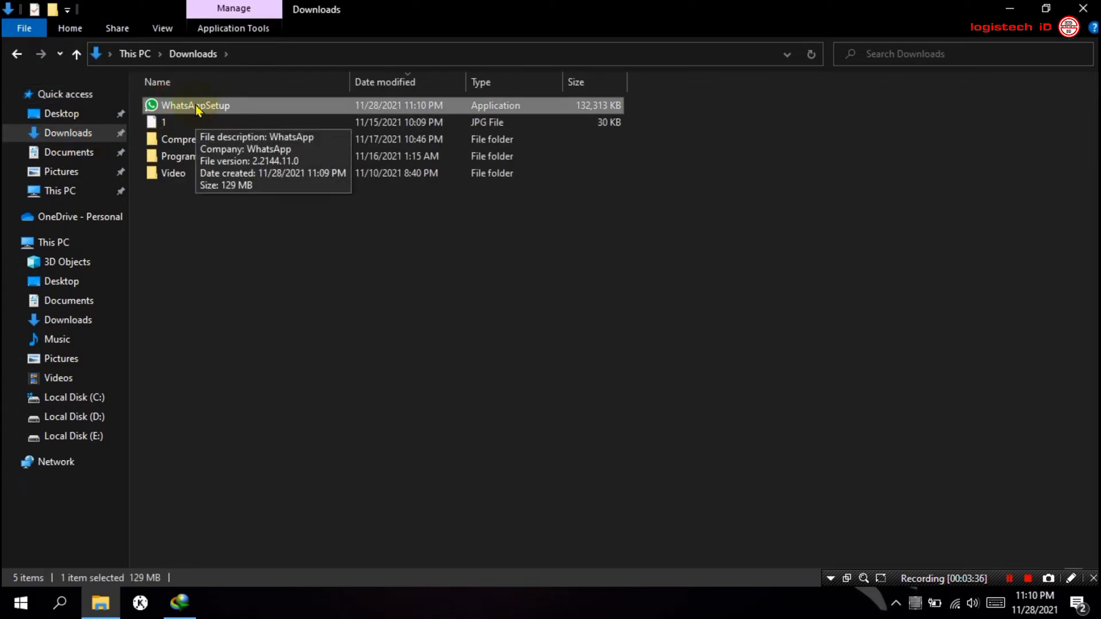
pyautogui.doubleClick(196, 109)
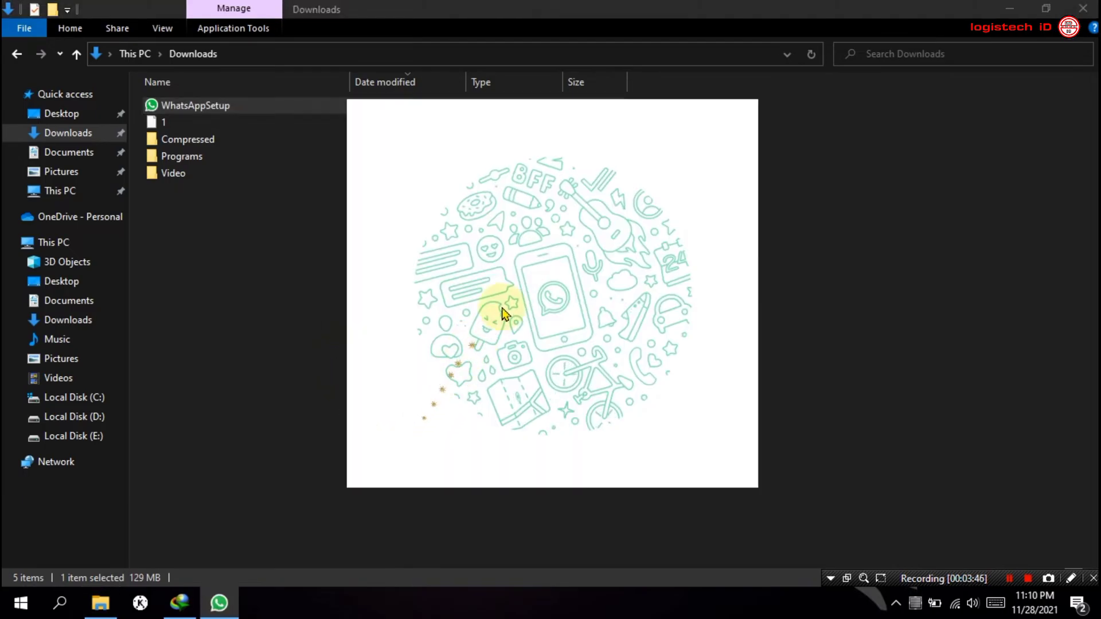
pyautogui.click(1083, 8)
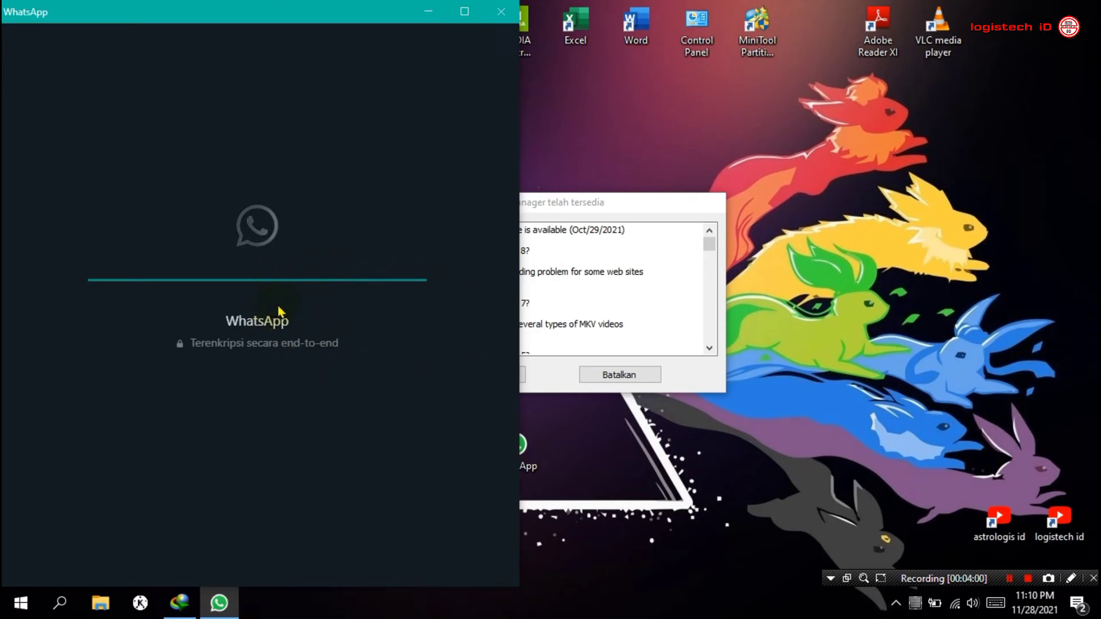
pyautogui.click(598, 374)
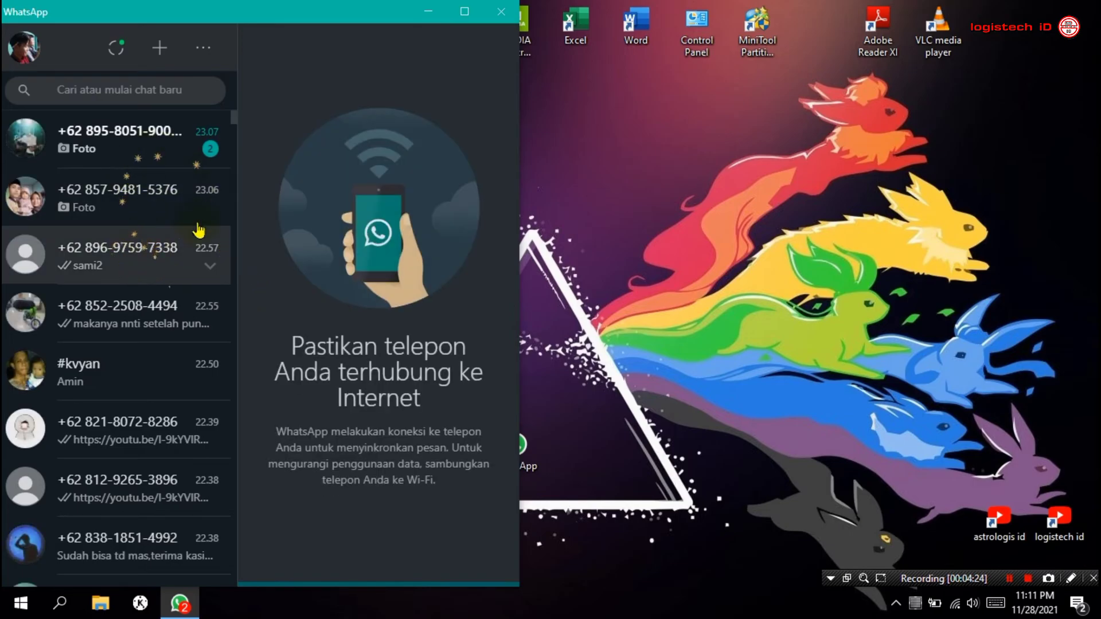
# - Open the two most recent chats and reply "ia itu blm terinstall driver mas" in the unread one
pyautogui.click(124, 207)
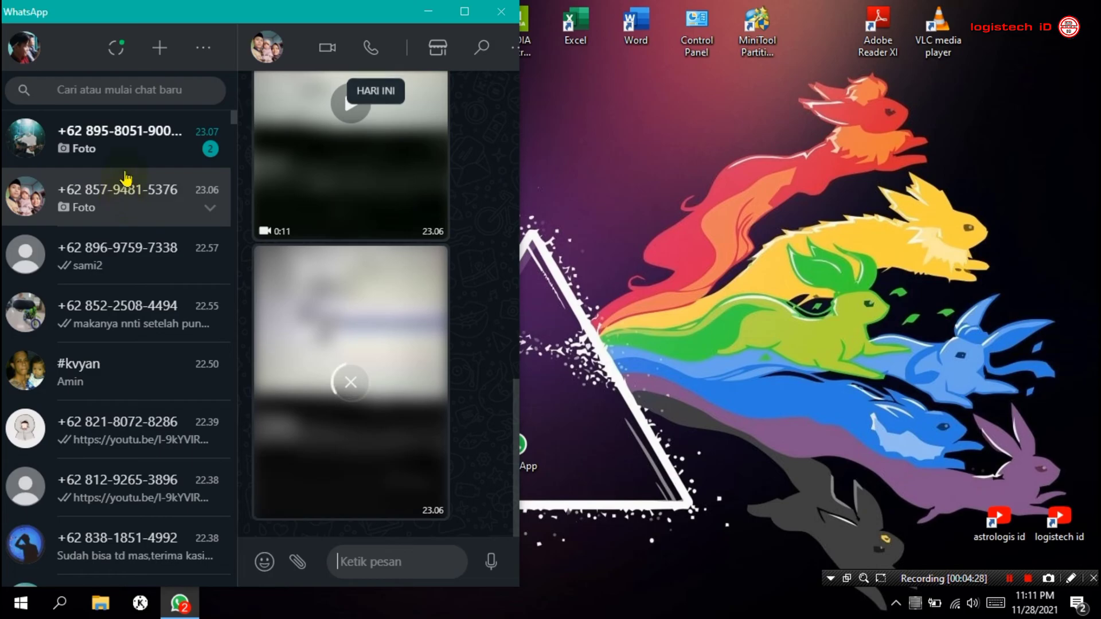
pyautogui.click(119, 143)
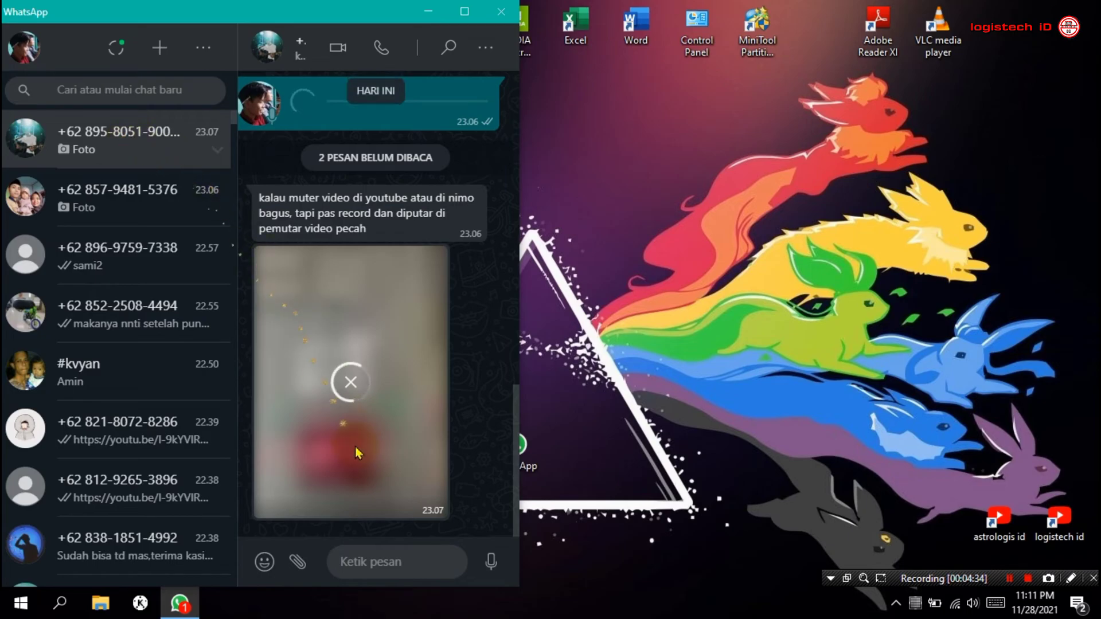
pyautogui.click(378, 556)
pyautogui.write('ia itu ')
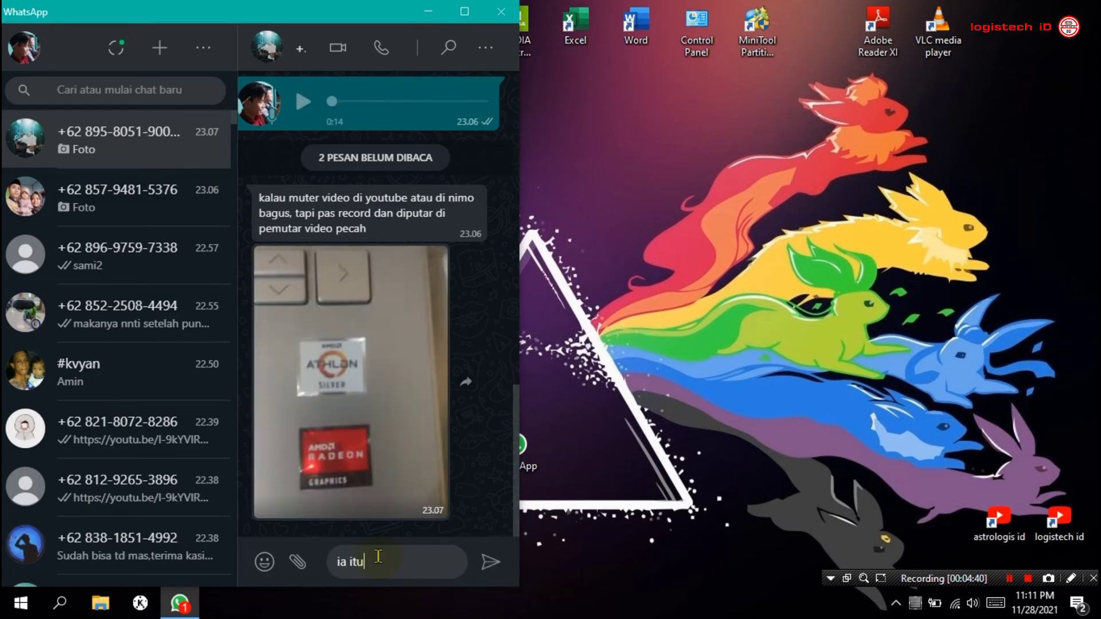
pyautogui.write('blm terinstall driver')
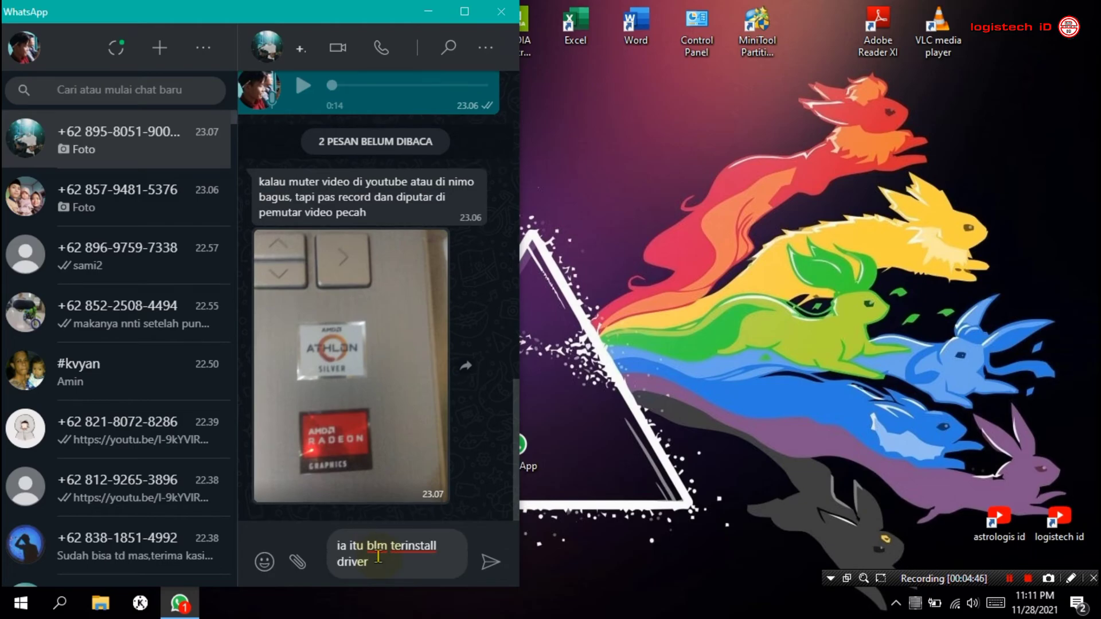
pyautogui.write(' mas')
pyautogui.press('Return')
# - Send the follow-up message "sebentar ya" in the same chat
pyautogui.write('seben')
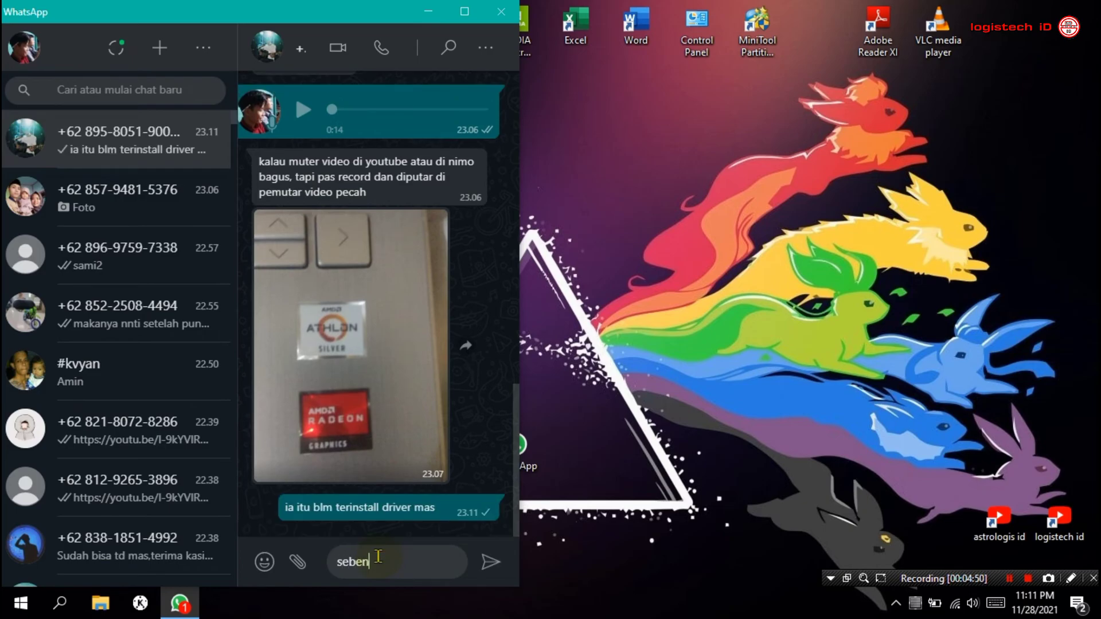
pyautogui.write('tar ya')
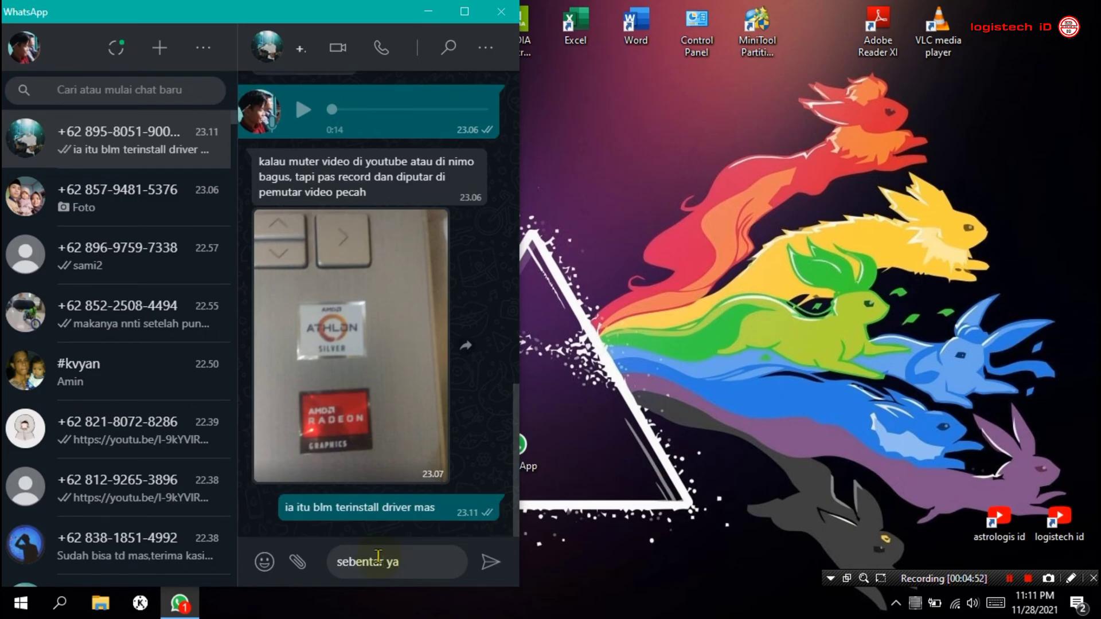
pyautogui.press('Return')
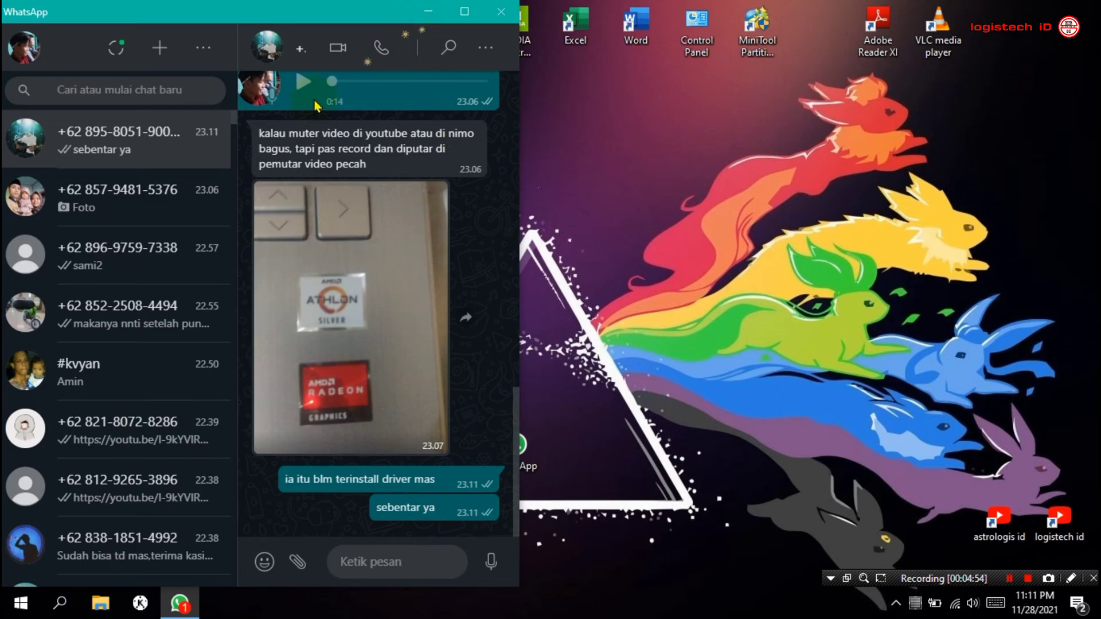
# - Look through the older conversations in the chat list to check that they load
pyautogui.scroll(-2, 153, 318)
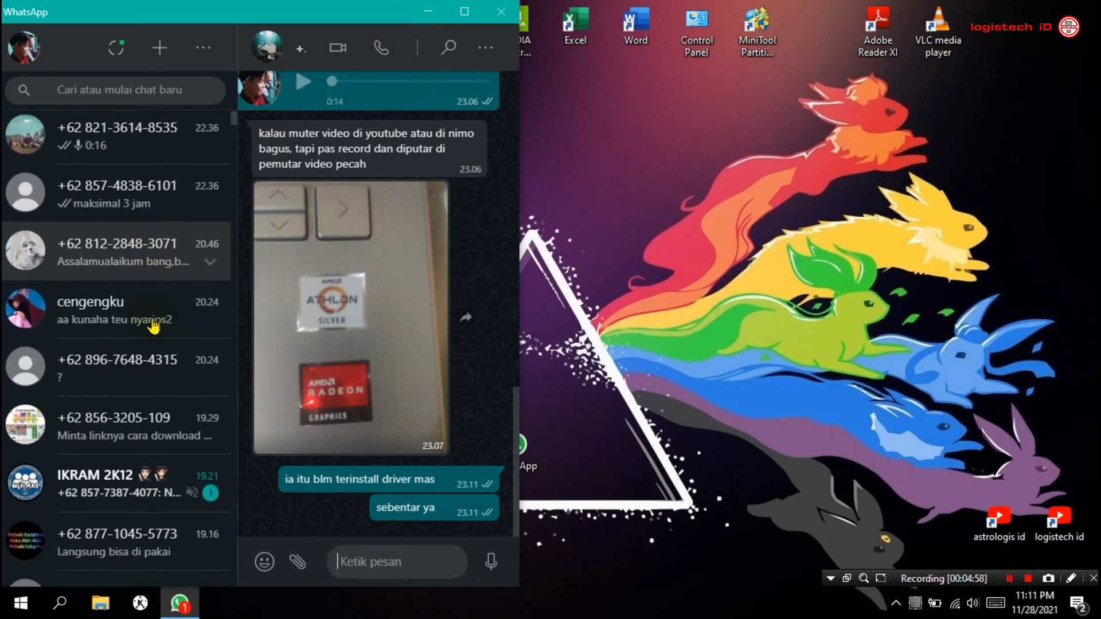
pyautogui.scroll(-2, 153, 328)
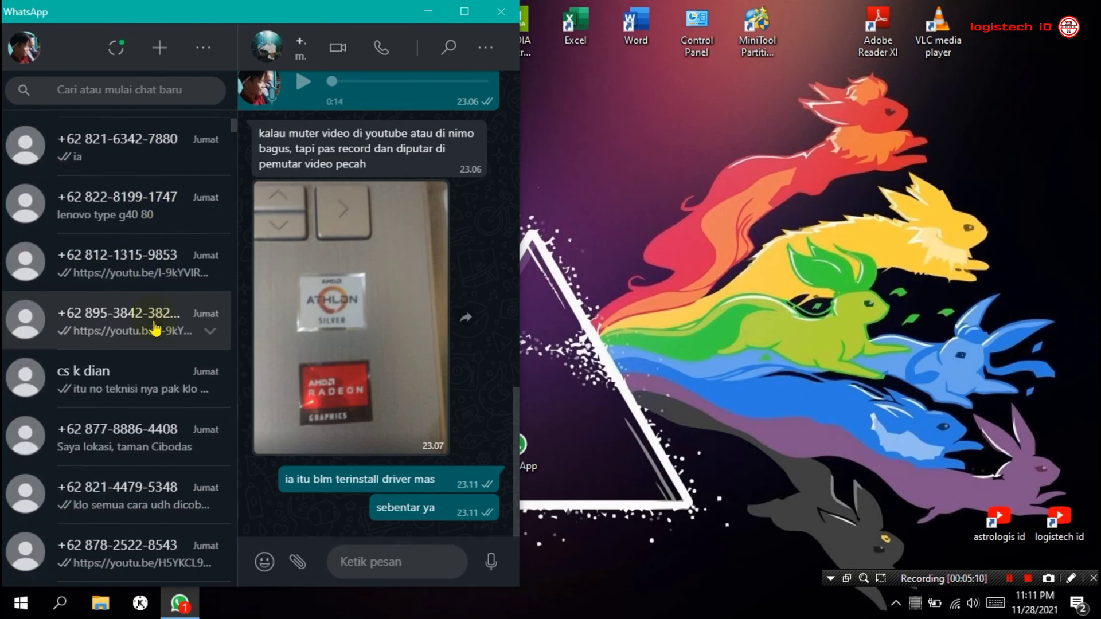
pyautogui.scroll(-3, 155, 328)
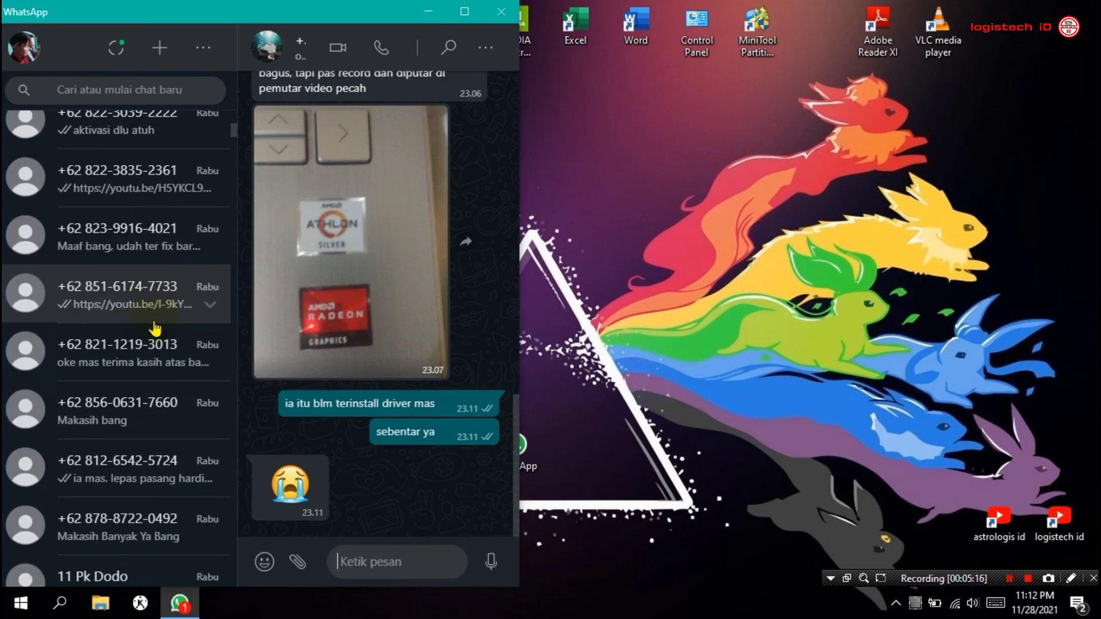
pyautogui.scroll(3, 204, 291)
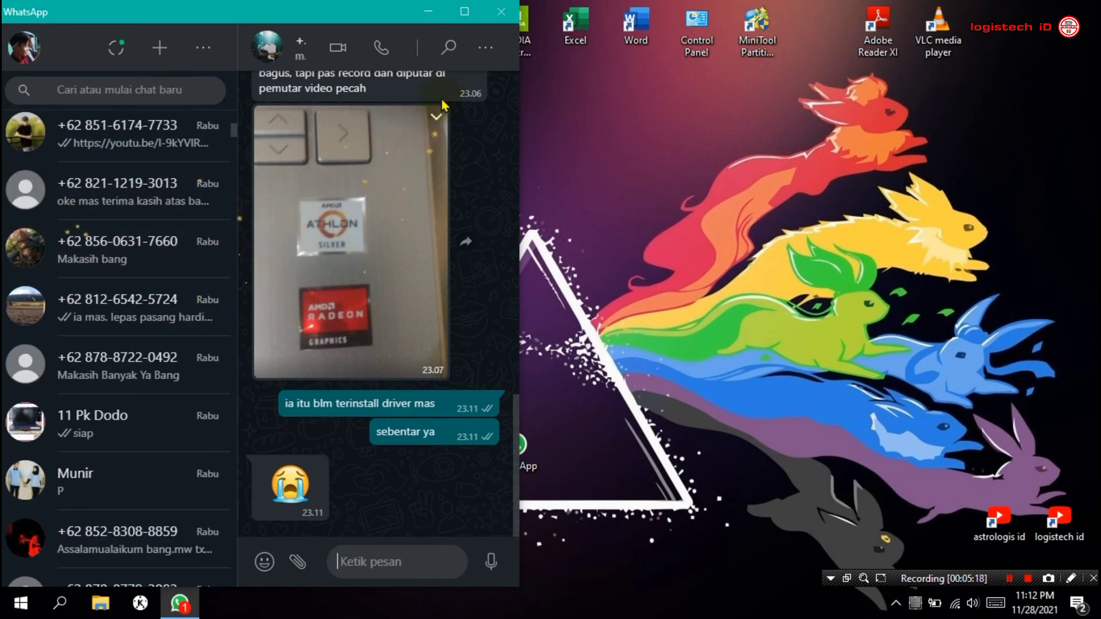
# - Minimize WhatsApp and test reopening it from its desktop shortcut, finishing with the window minimized and the desktop refreshed
pyautogui.click(427, 11)
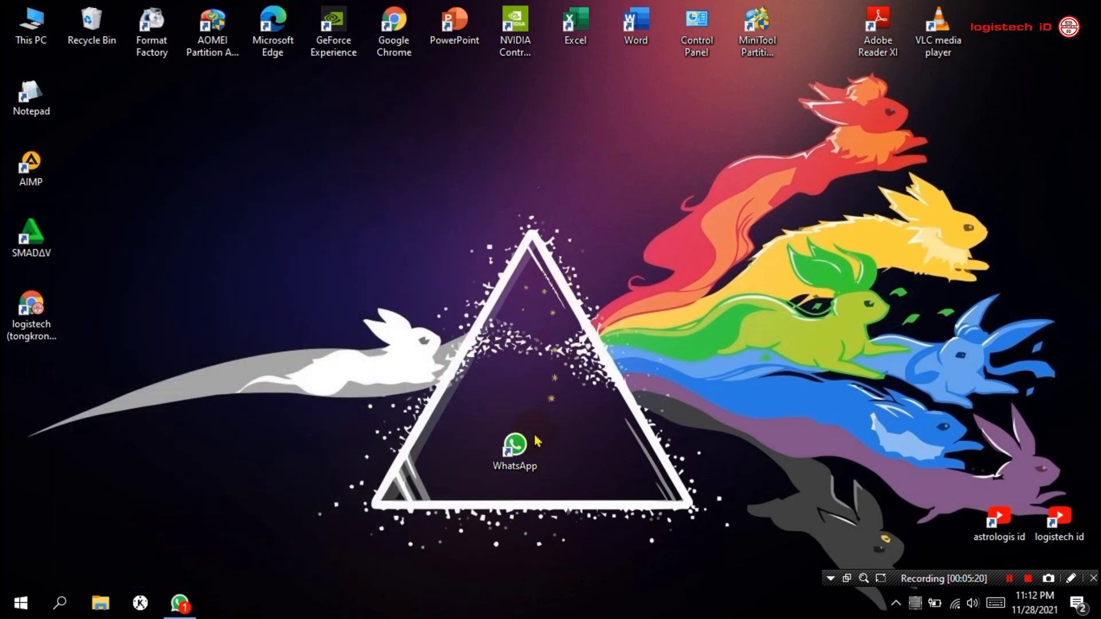
pyautogui.doubleClick(525, 456)
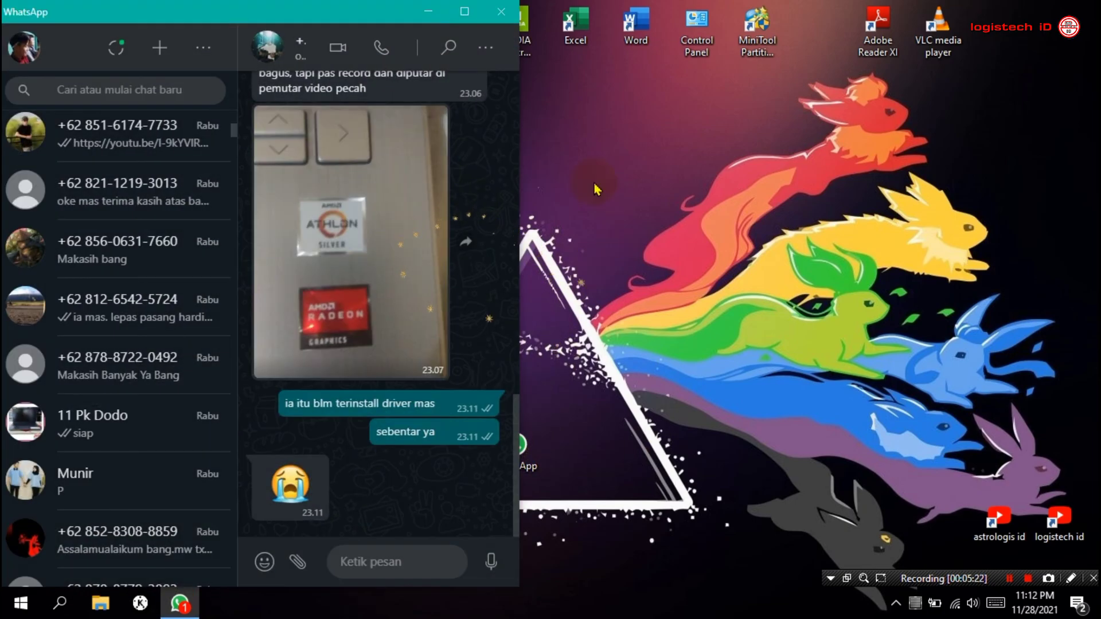
pyautogui.click(423, 12)
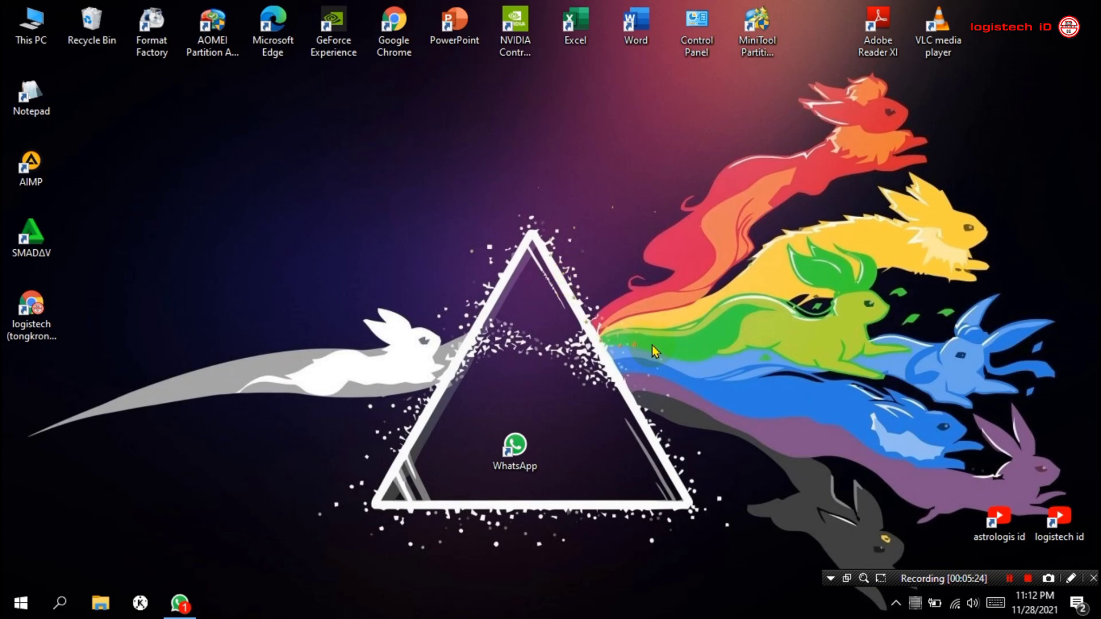
pyautogui.rightClick(572, 270)
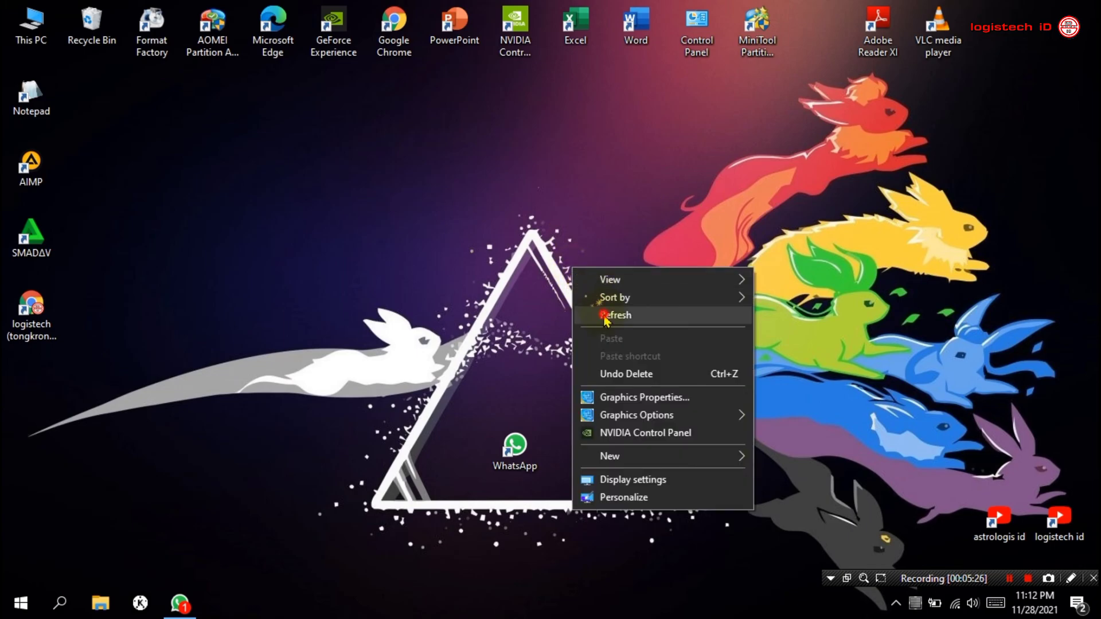
pyautogui.click(606, 314)
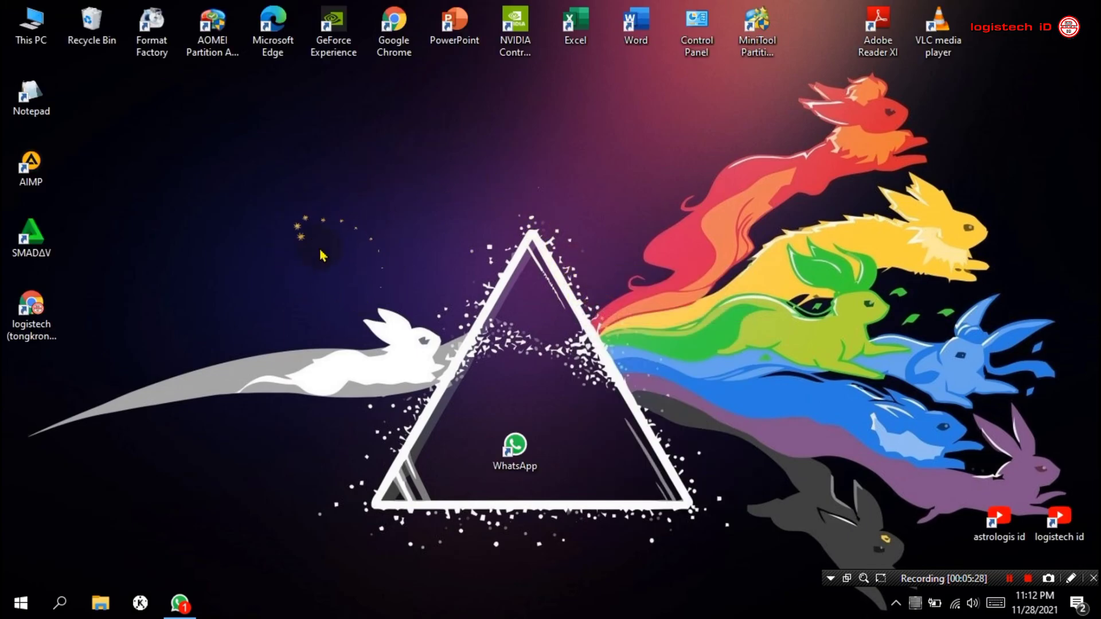